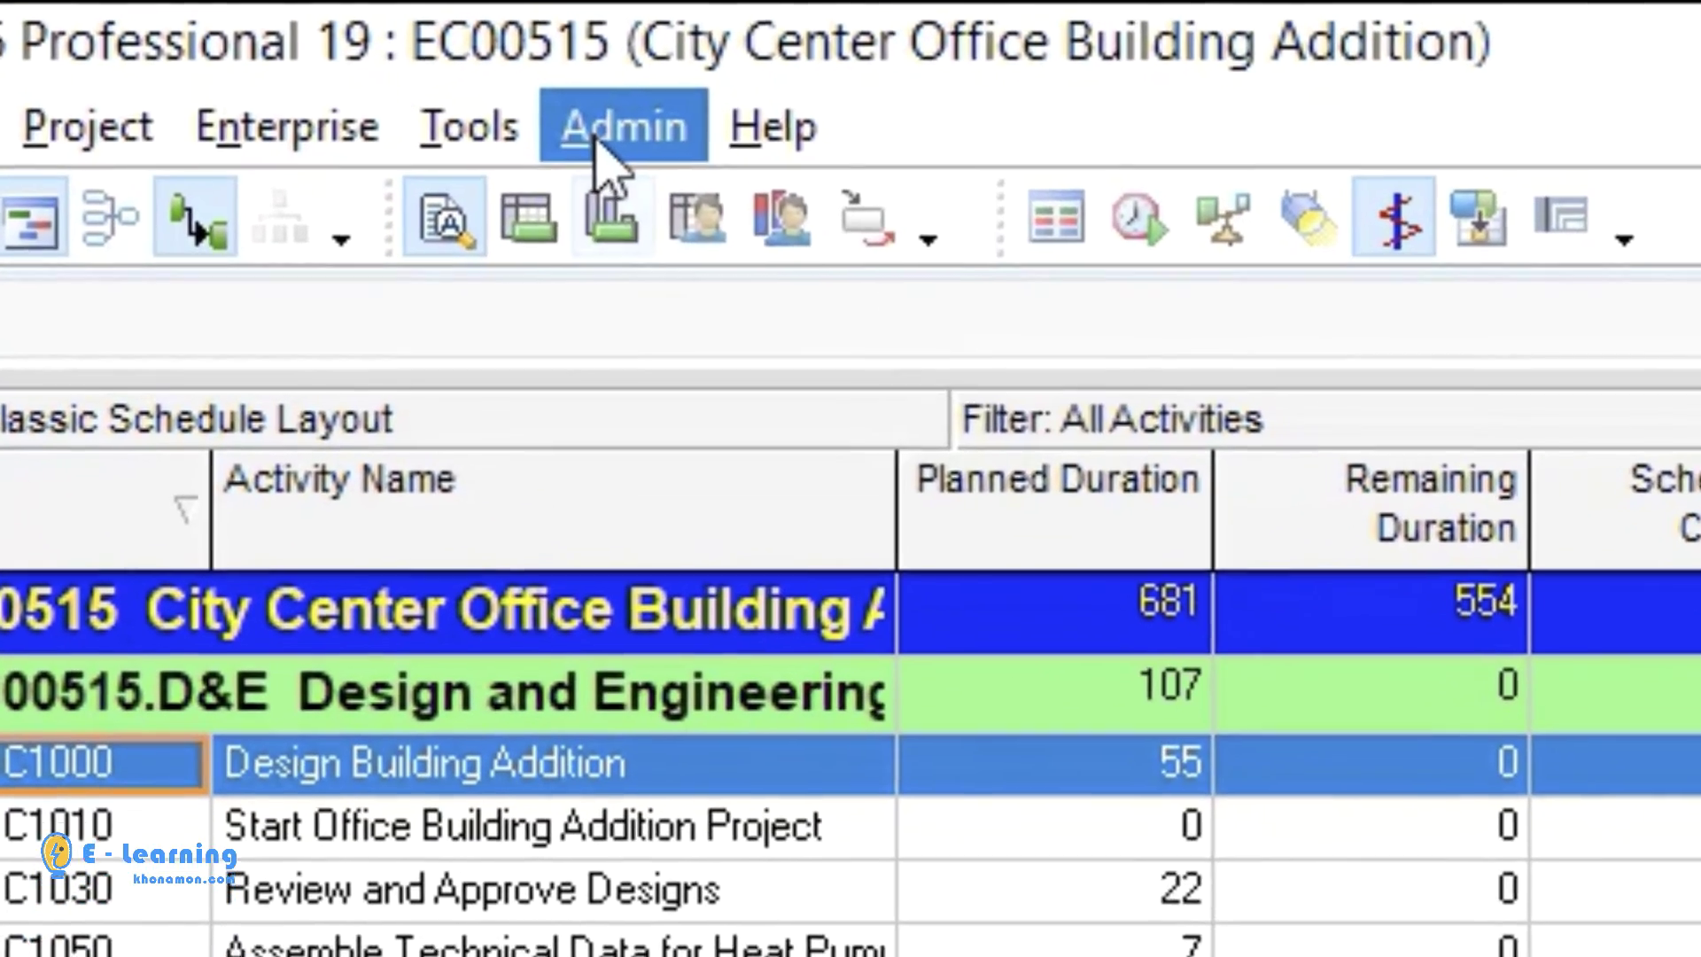
# - Set the first day of the week for calendars to Monday in the admin preferences
pyautogui.click(518, 105)
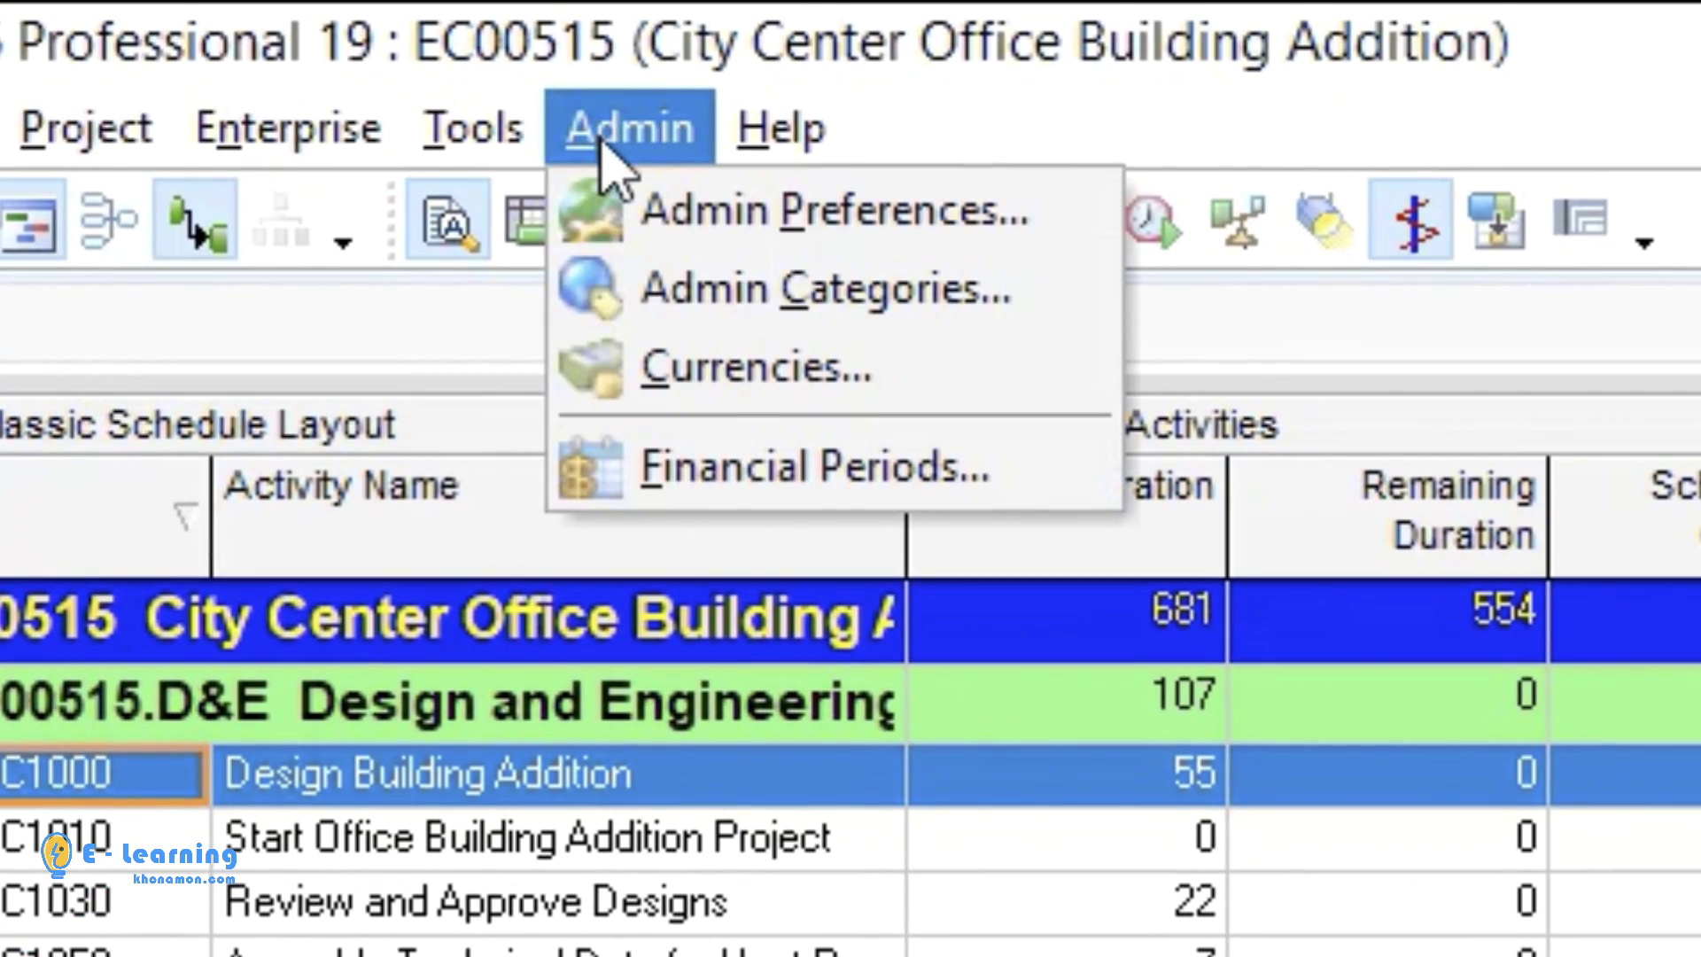
pyautogui.click(514, 162)
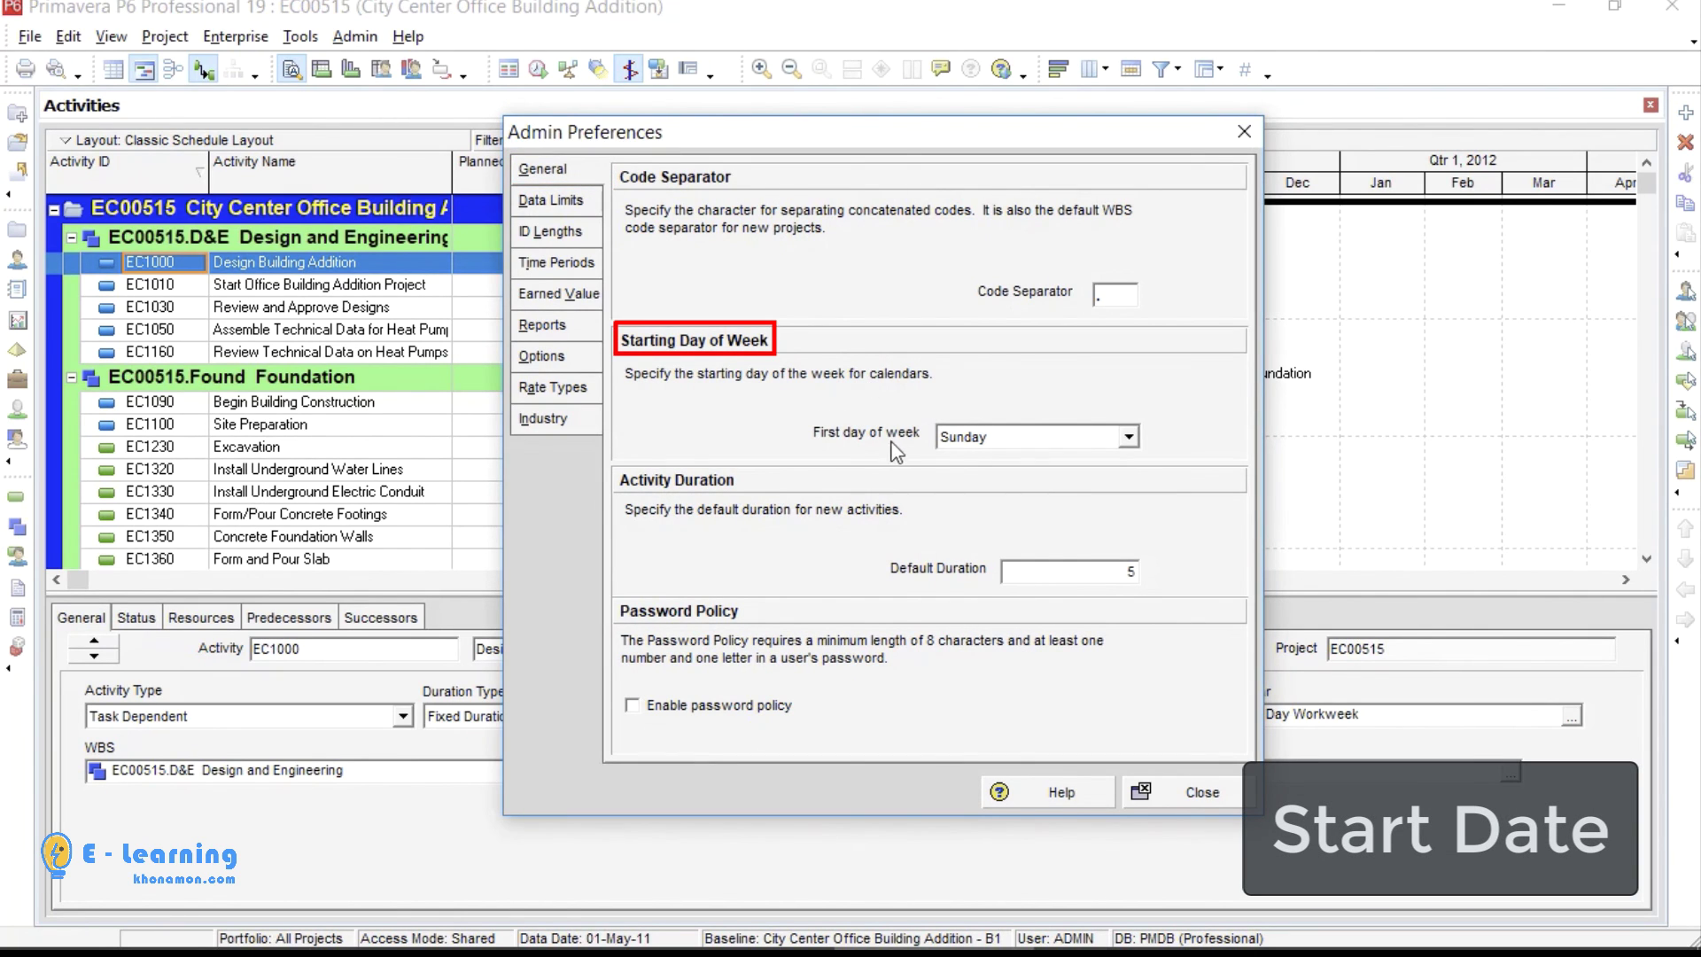
pyautogui.click(976, 439)
pyautogui.click(978, 476)
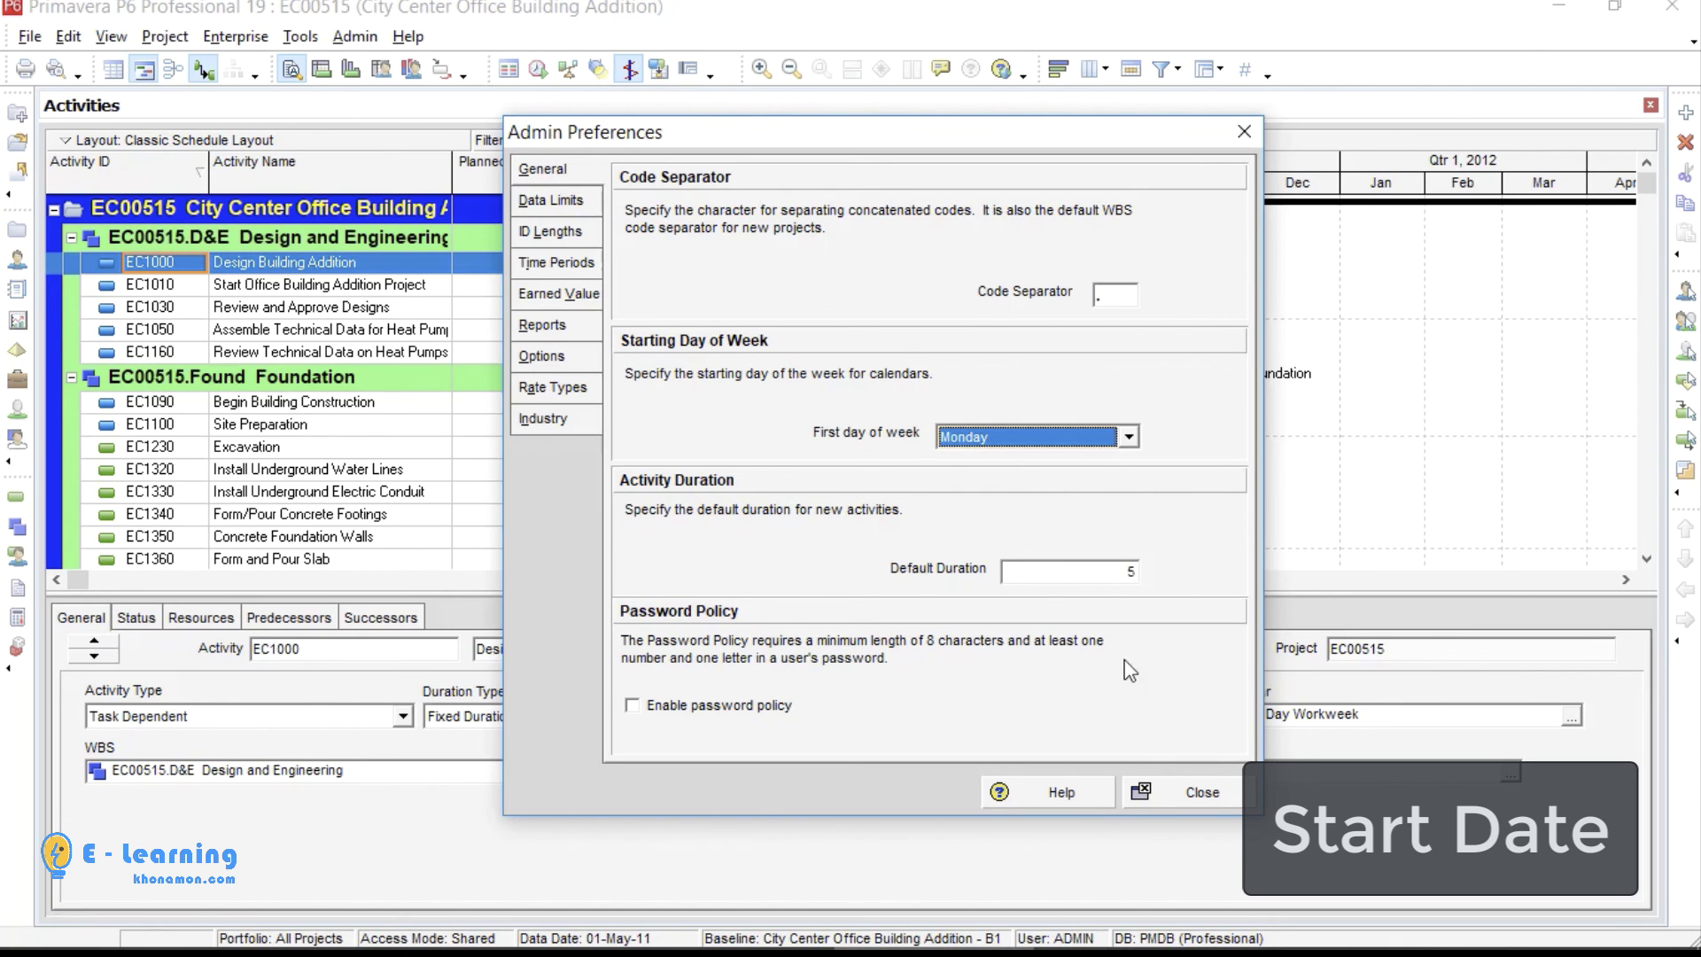
pyautogui.click(1153, 791)
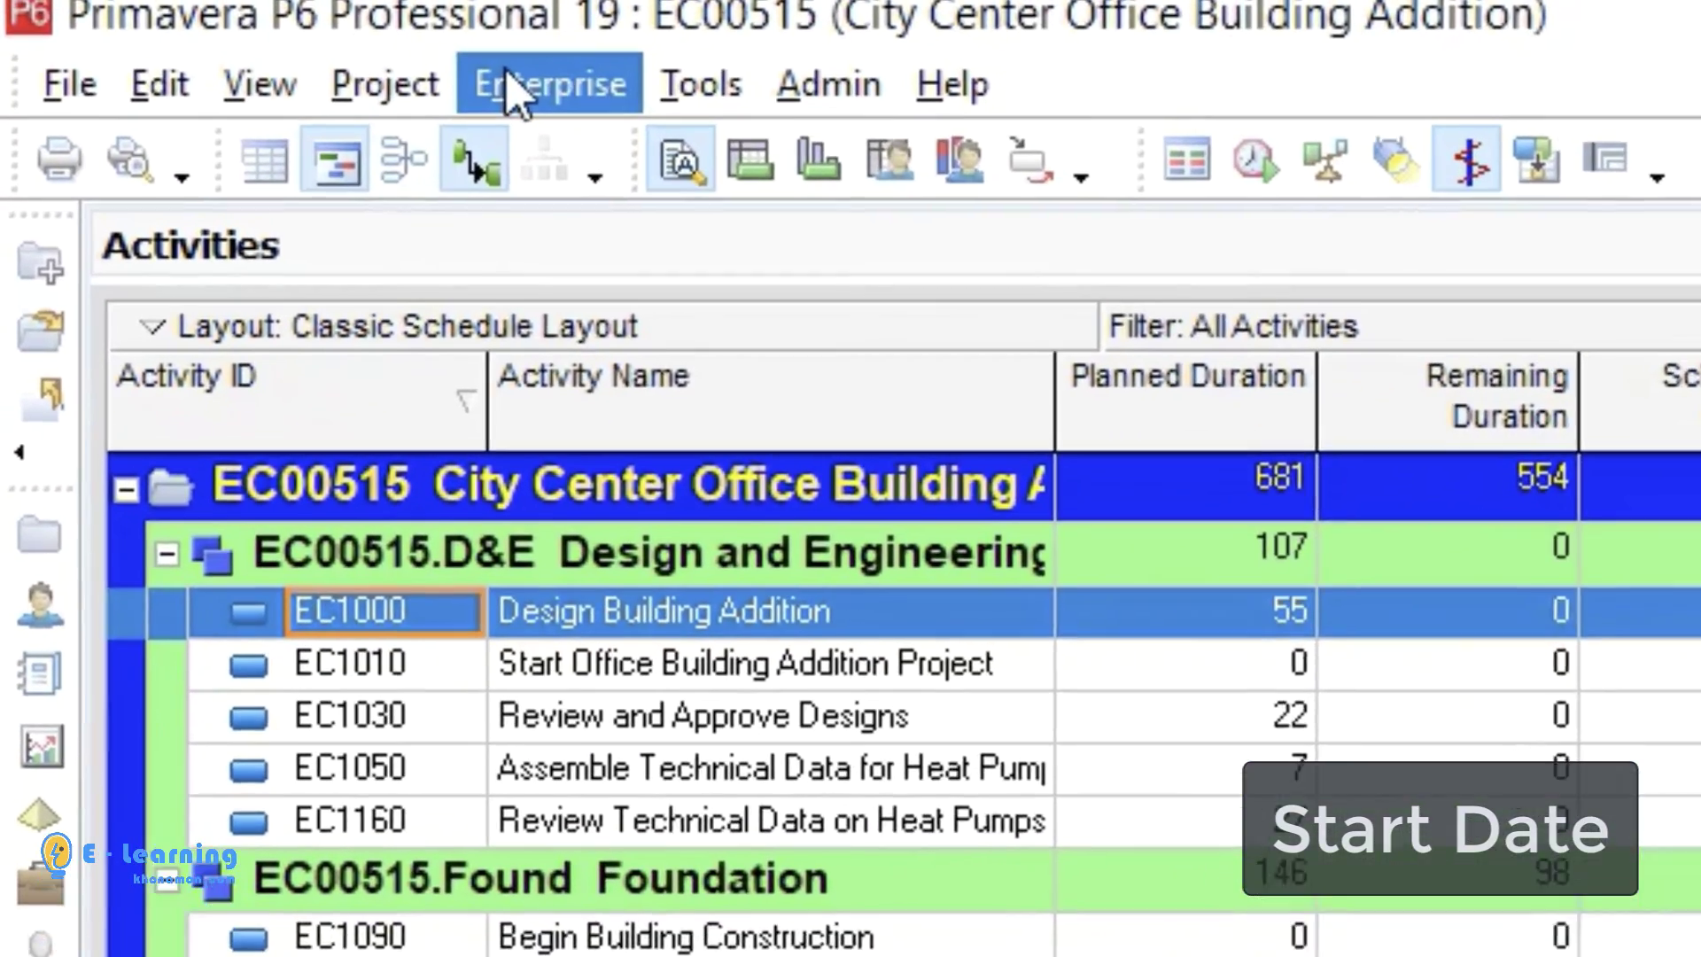
# - Review the enterprise calendars, switching from the global to the project calendars, and close the list
pyautogui.click(517, 88)
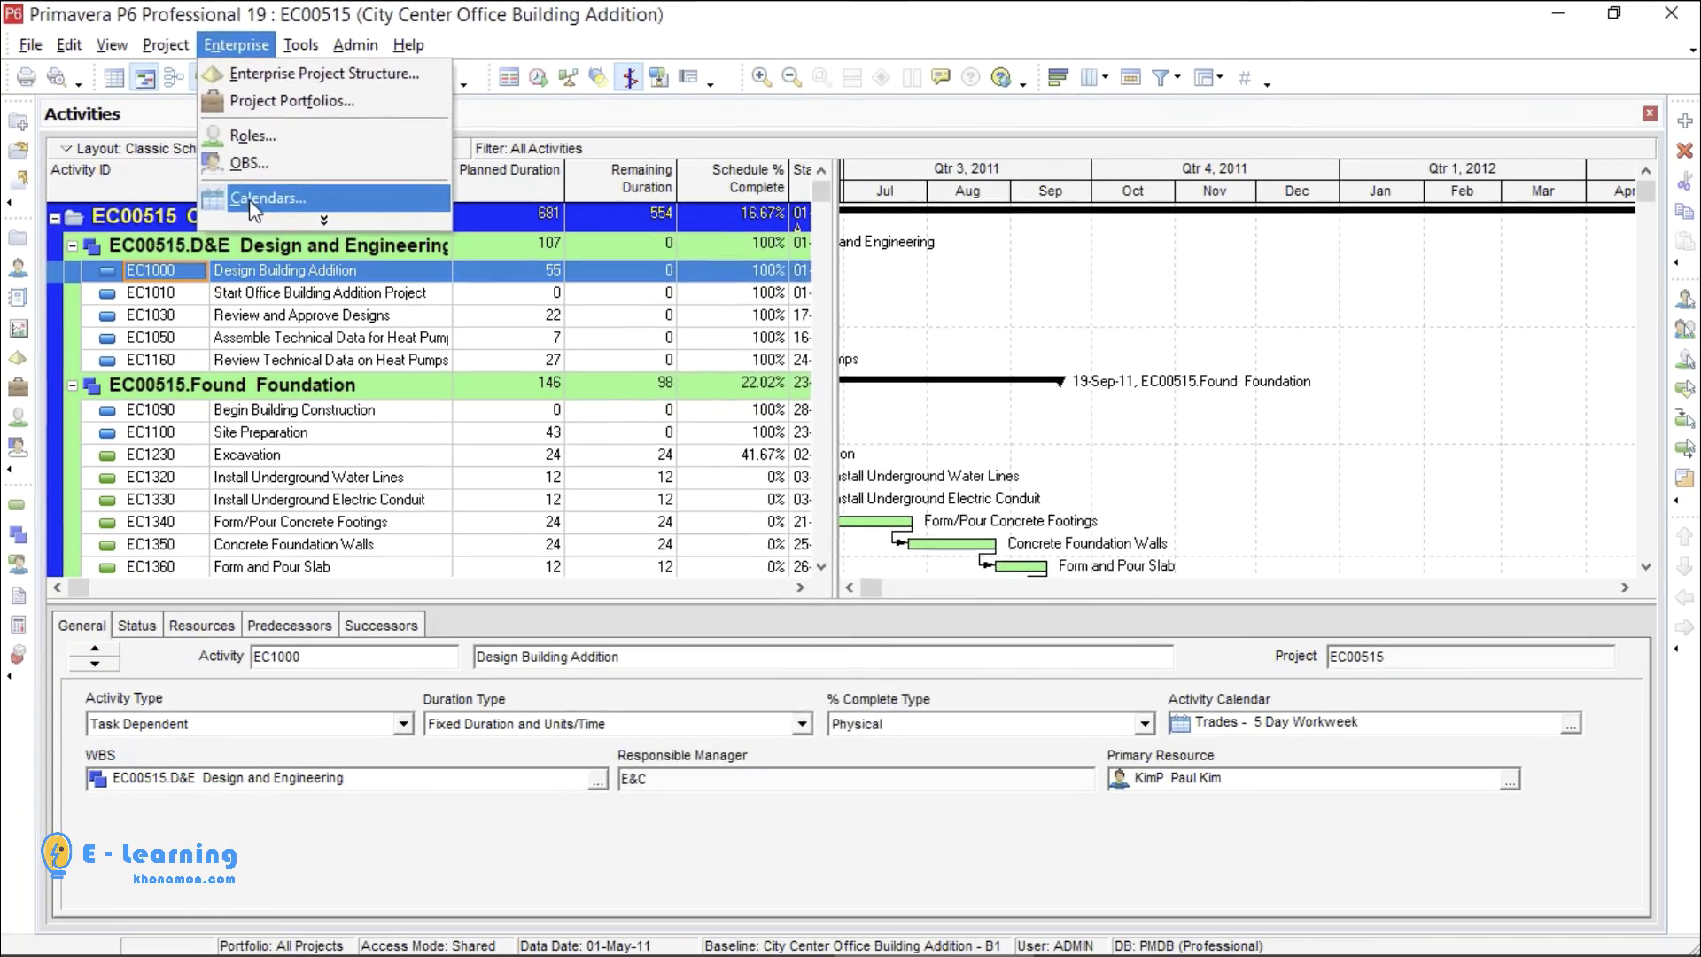
pyautogui.click(364, 285)
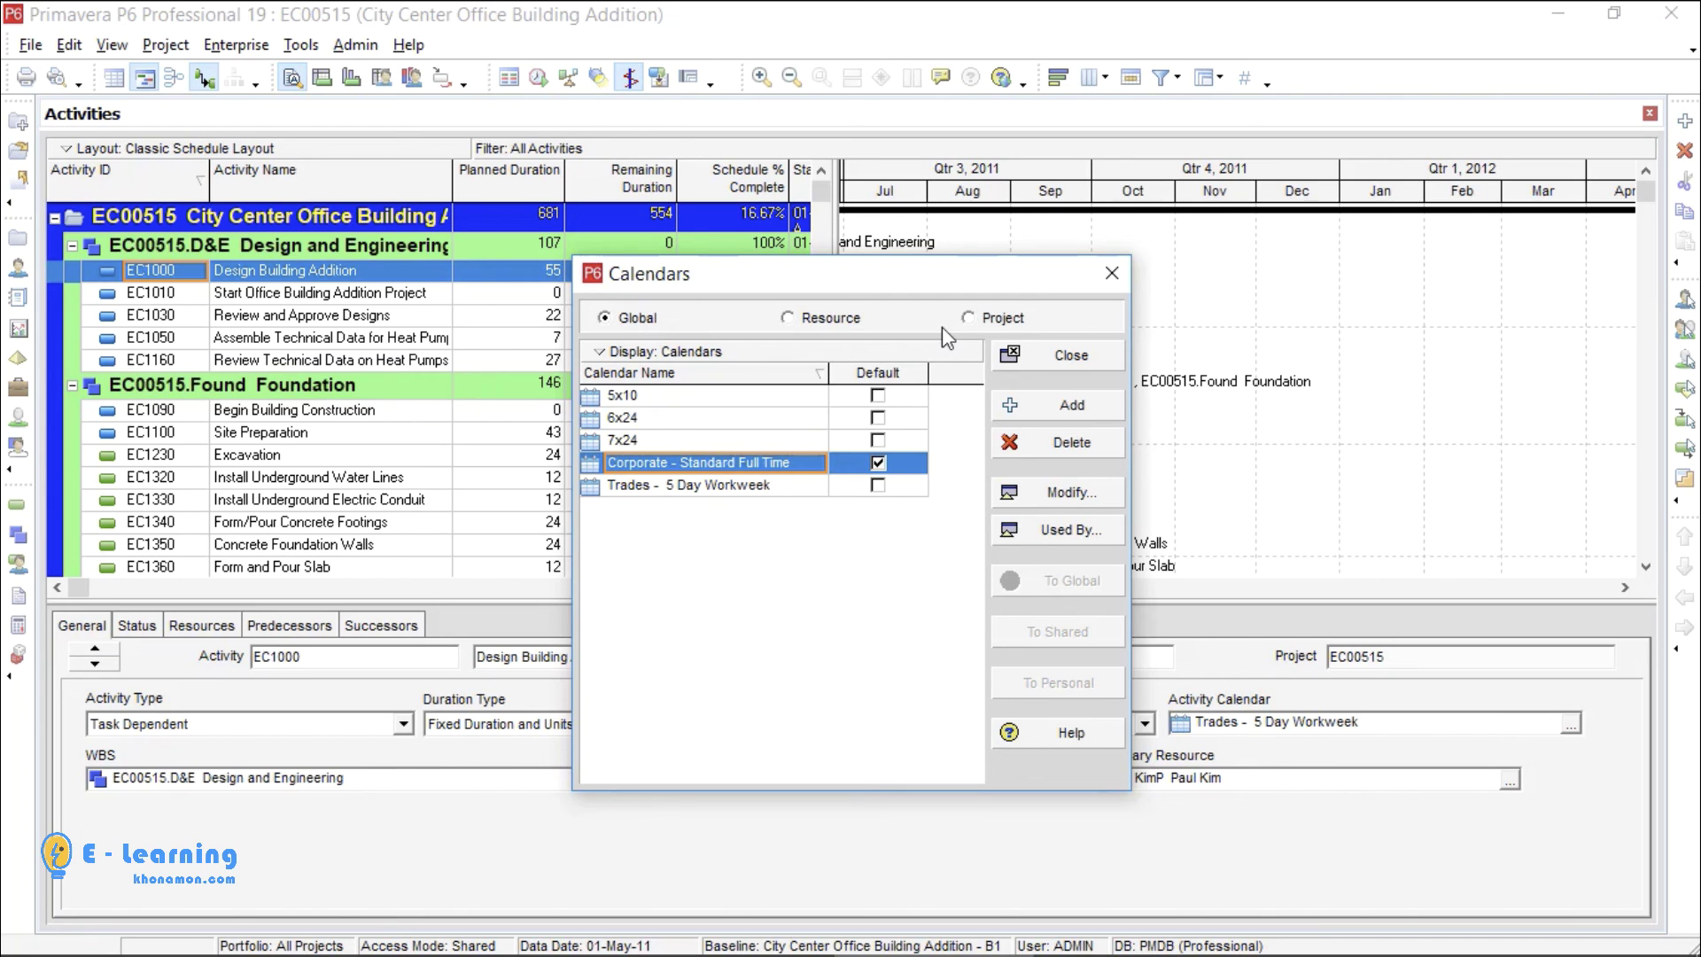
pyautogui.click(970, 323)
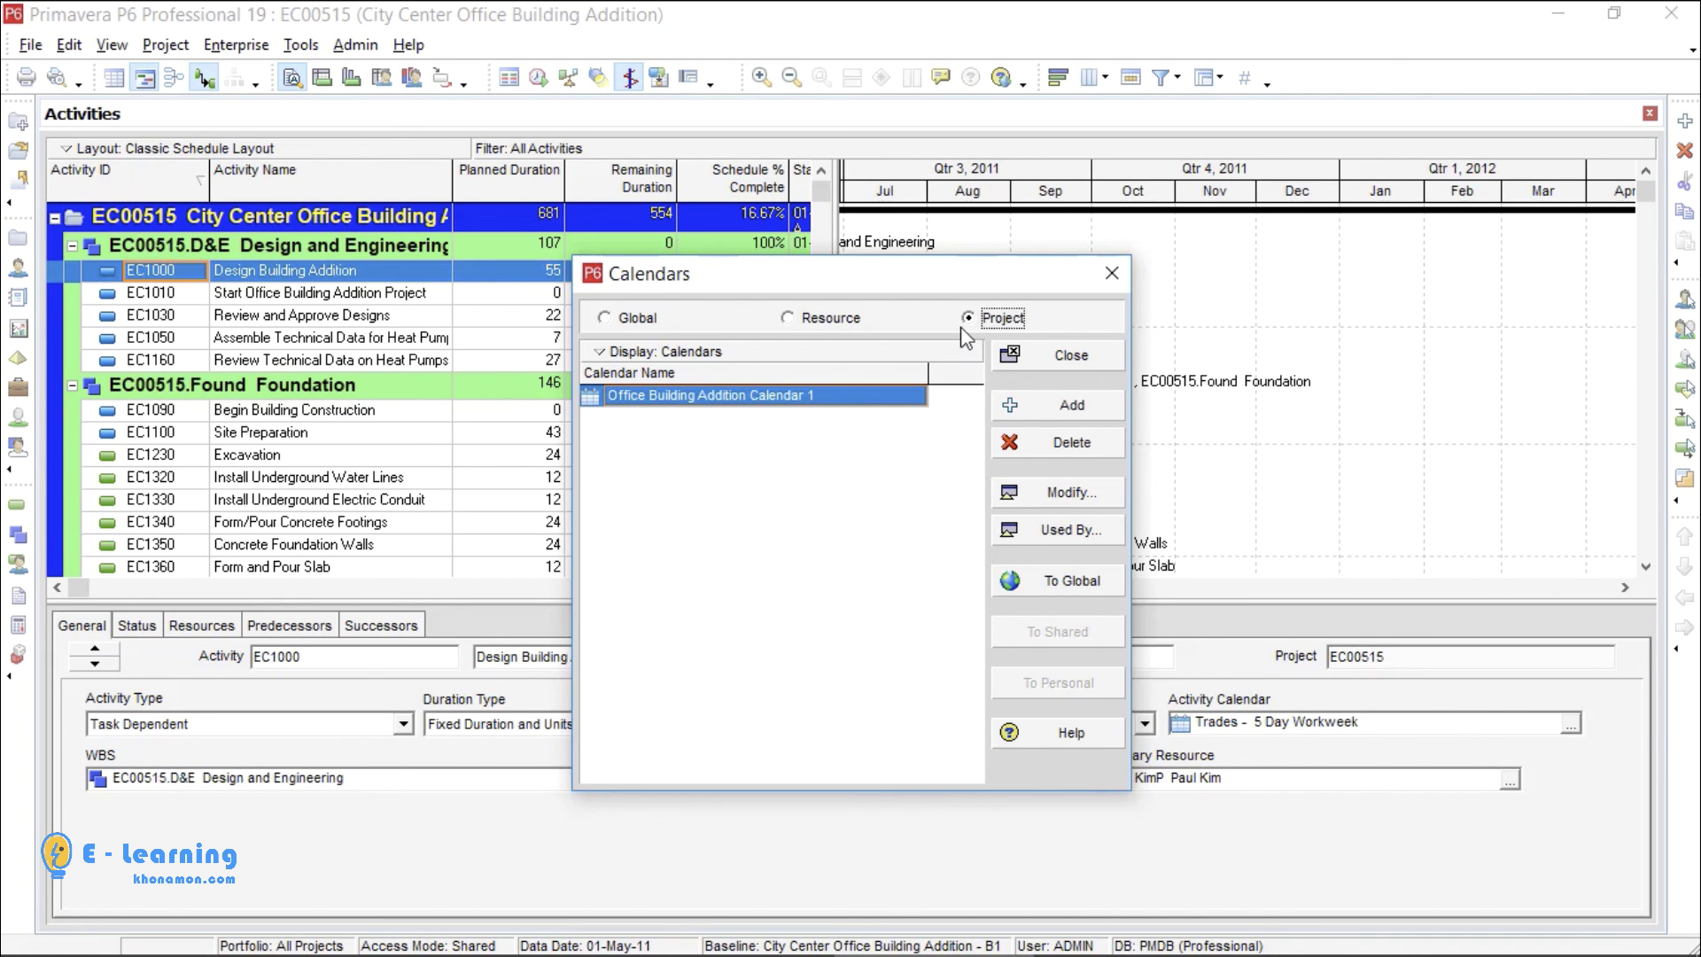
pyautogui.click(1063, 356)
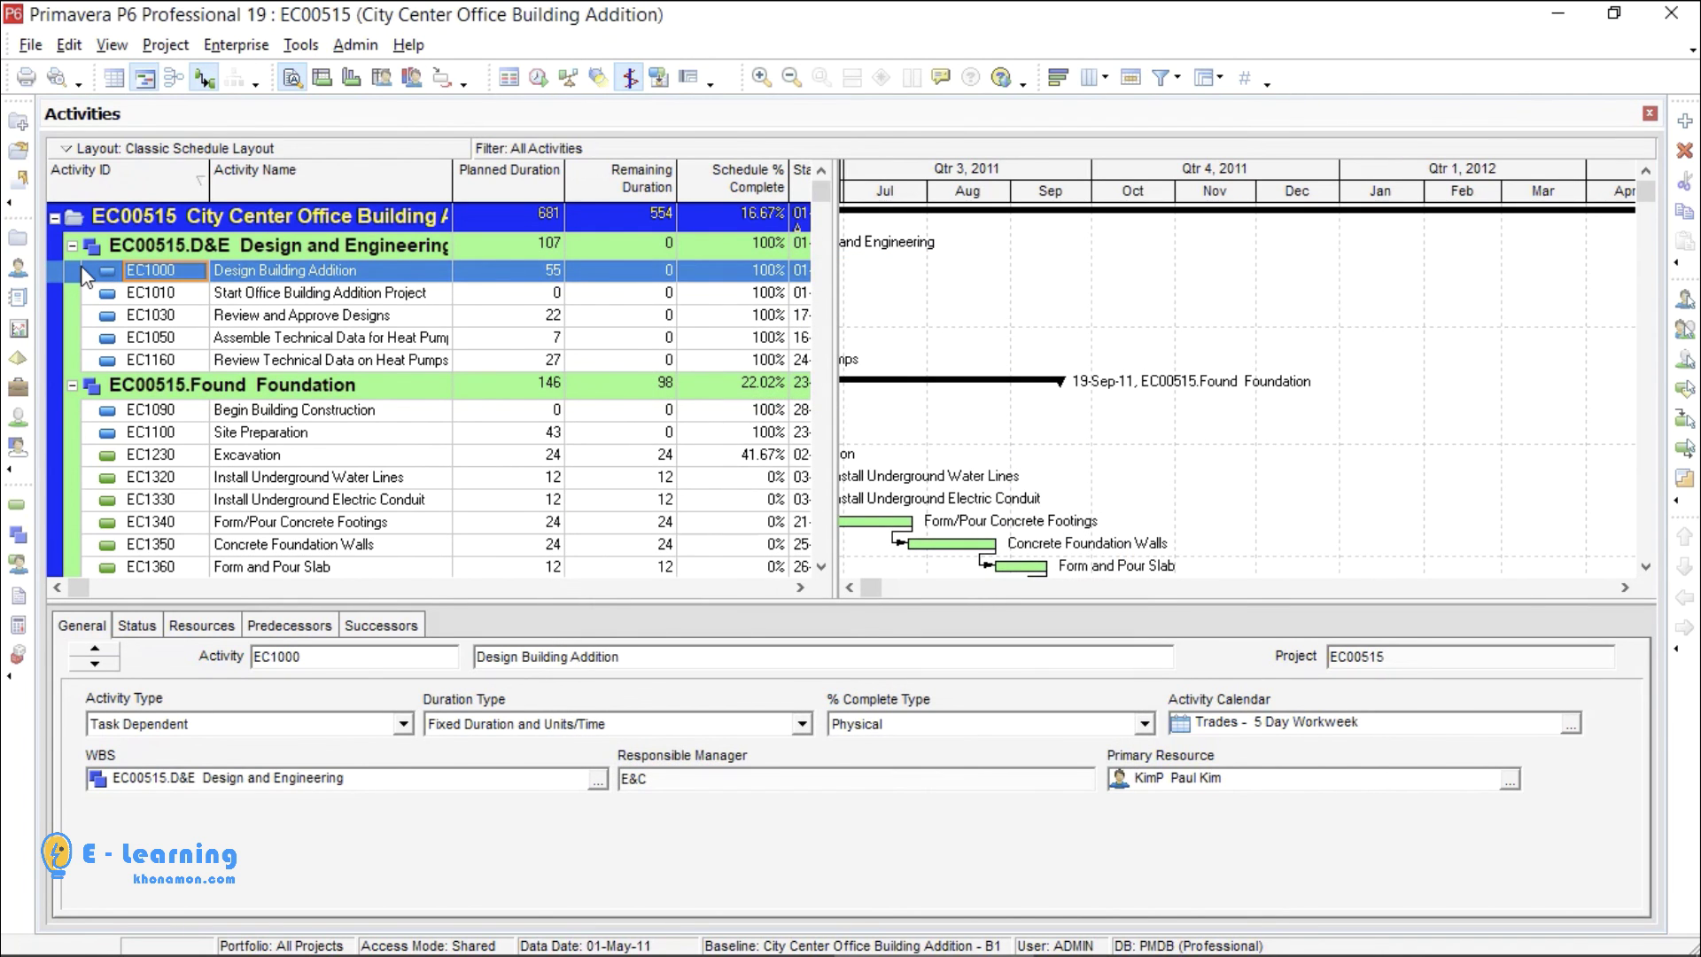
# - Open the project EC00515, City Center Office Building Addition, from the projects list
pyautogui.click(31, 248)
pyautogui.rightClick(150, 315)
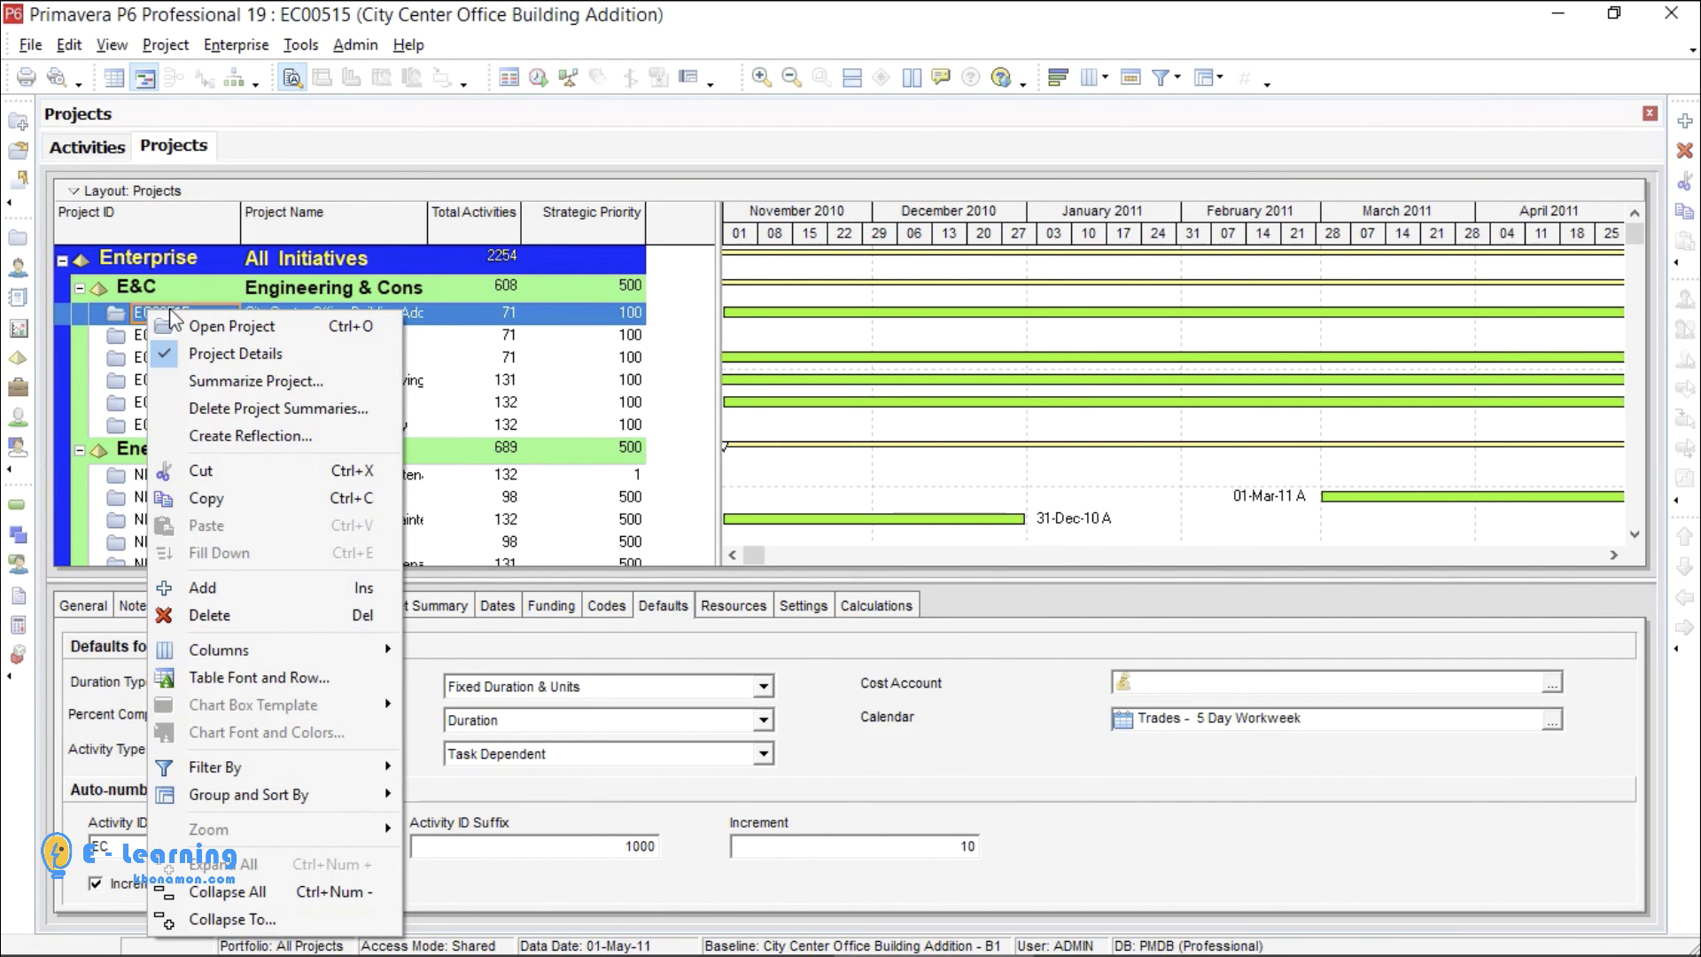
pyautogui.click(182, 326)
# - Add a new project calendar copied from the global calendar Corporate - Standard Full Time
pyautogui.click(251, 45)
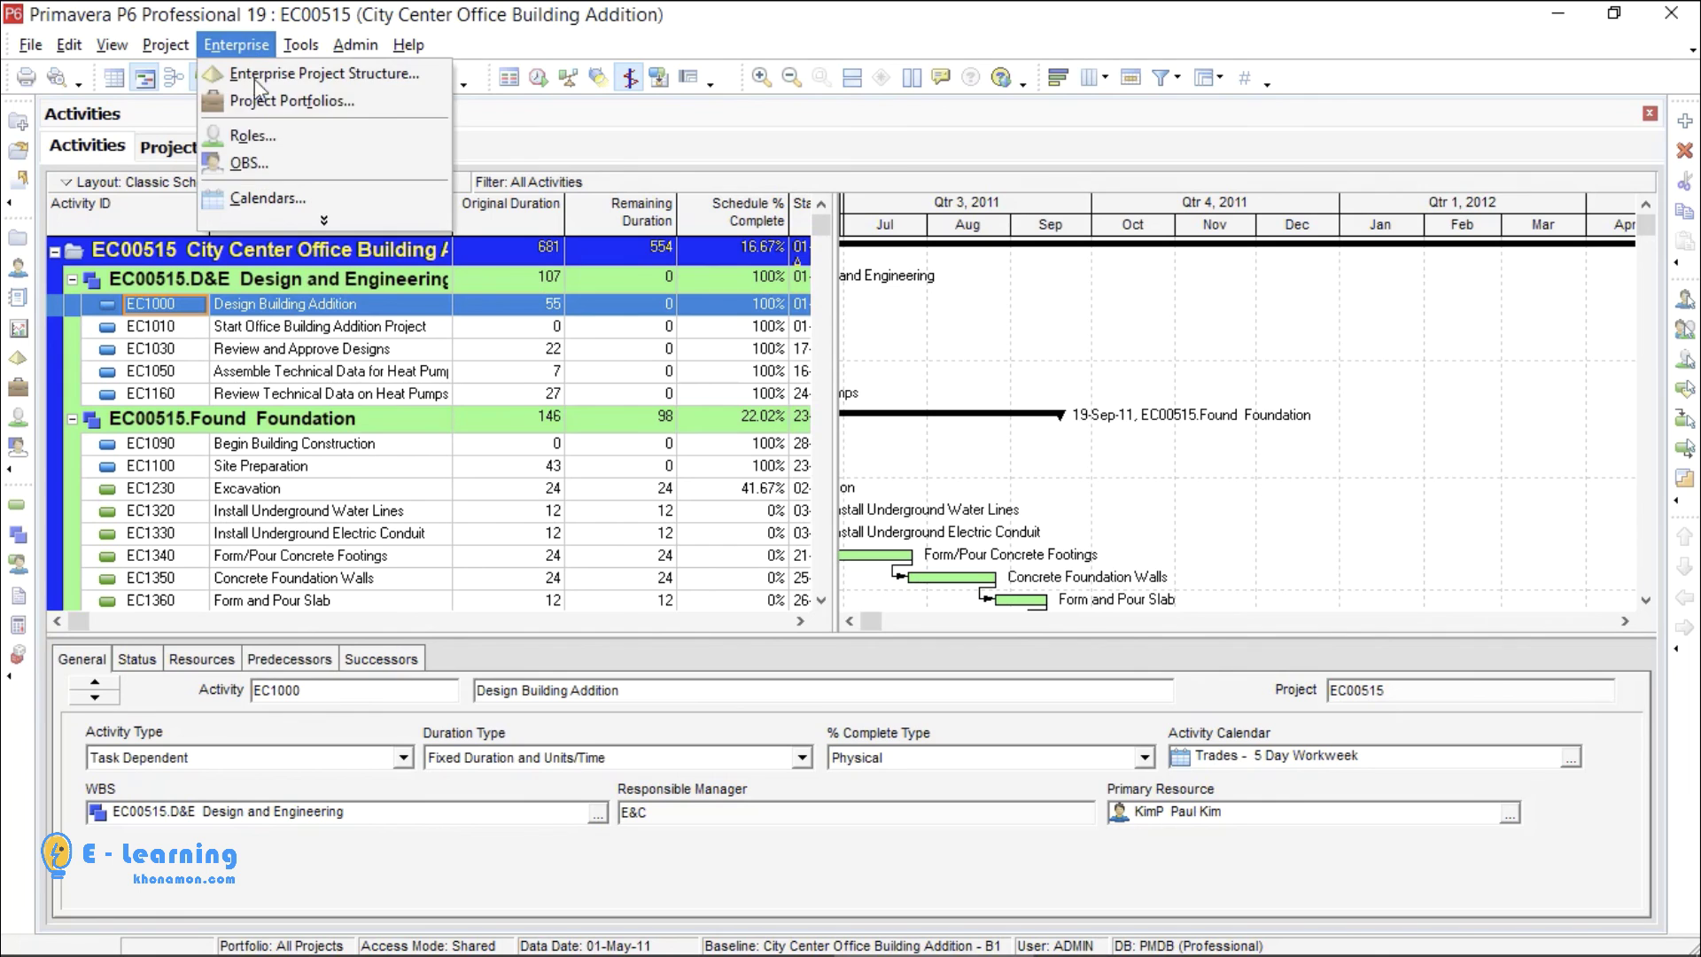
pyautogui.click(247, 196)
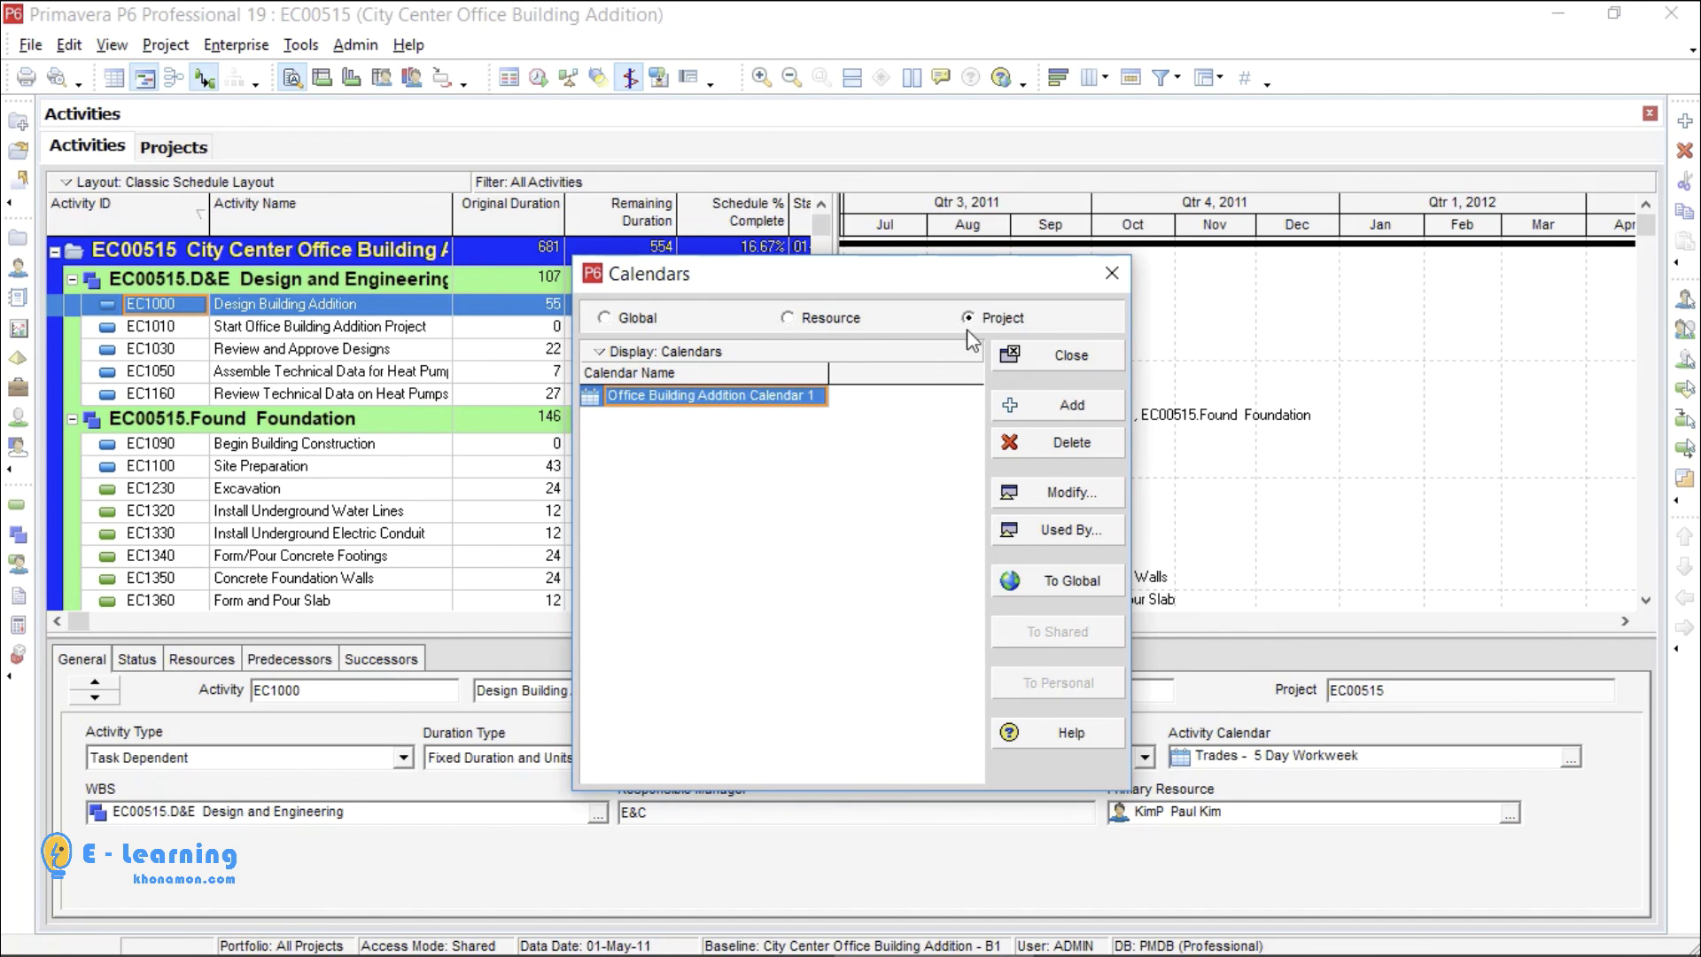
pyautogui.click(1040, 400)
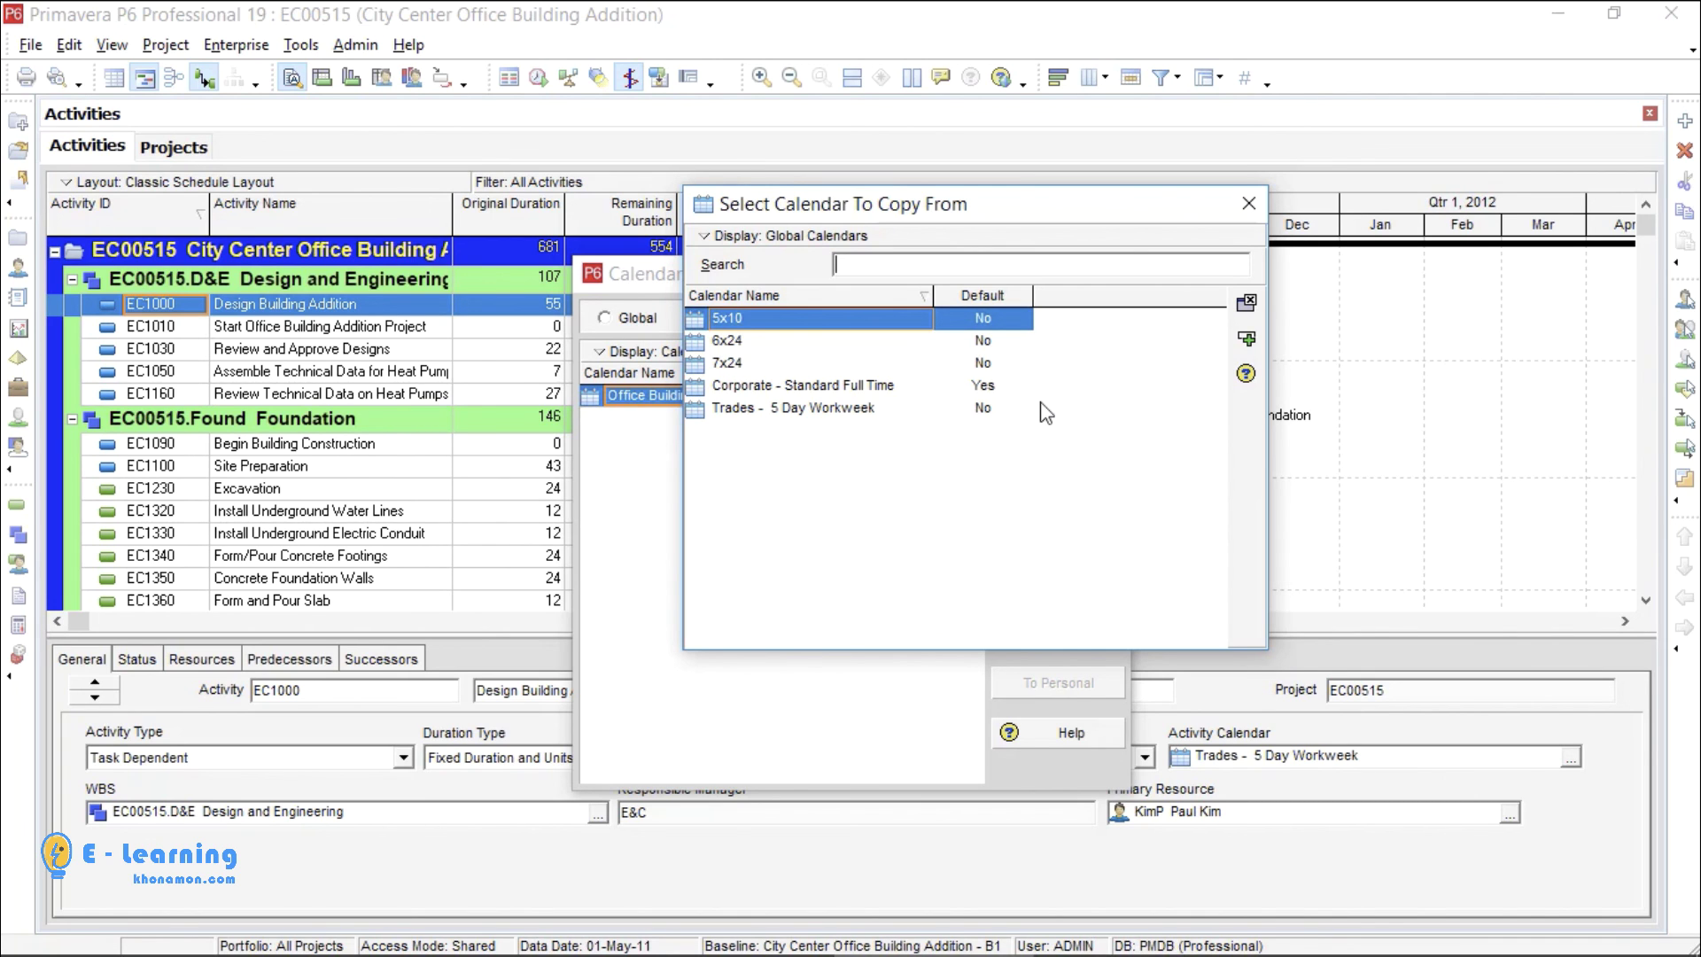
pyautogui.click(741, 344)
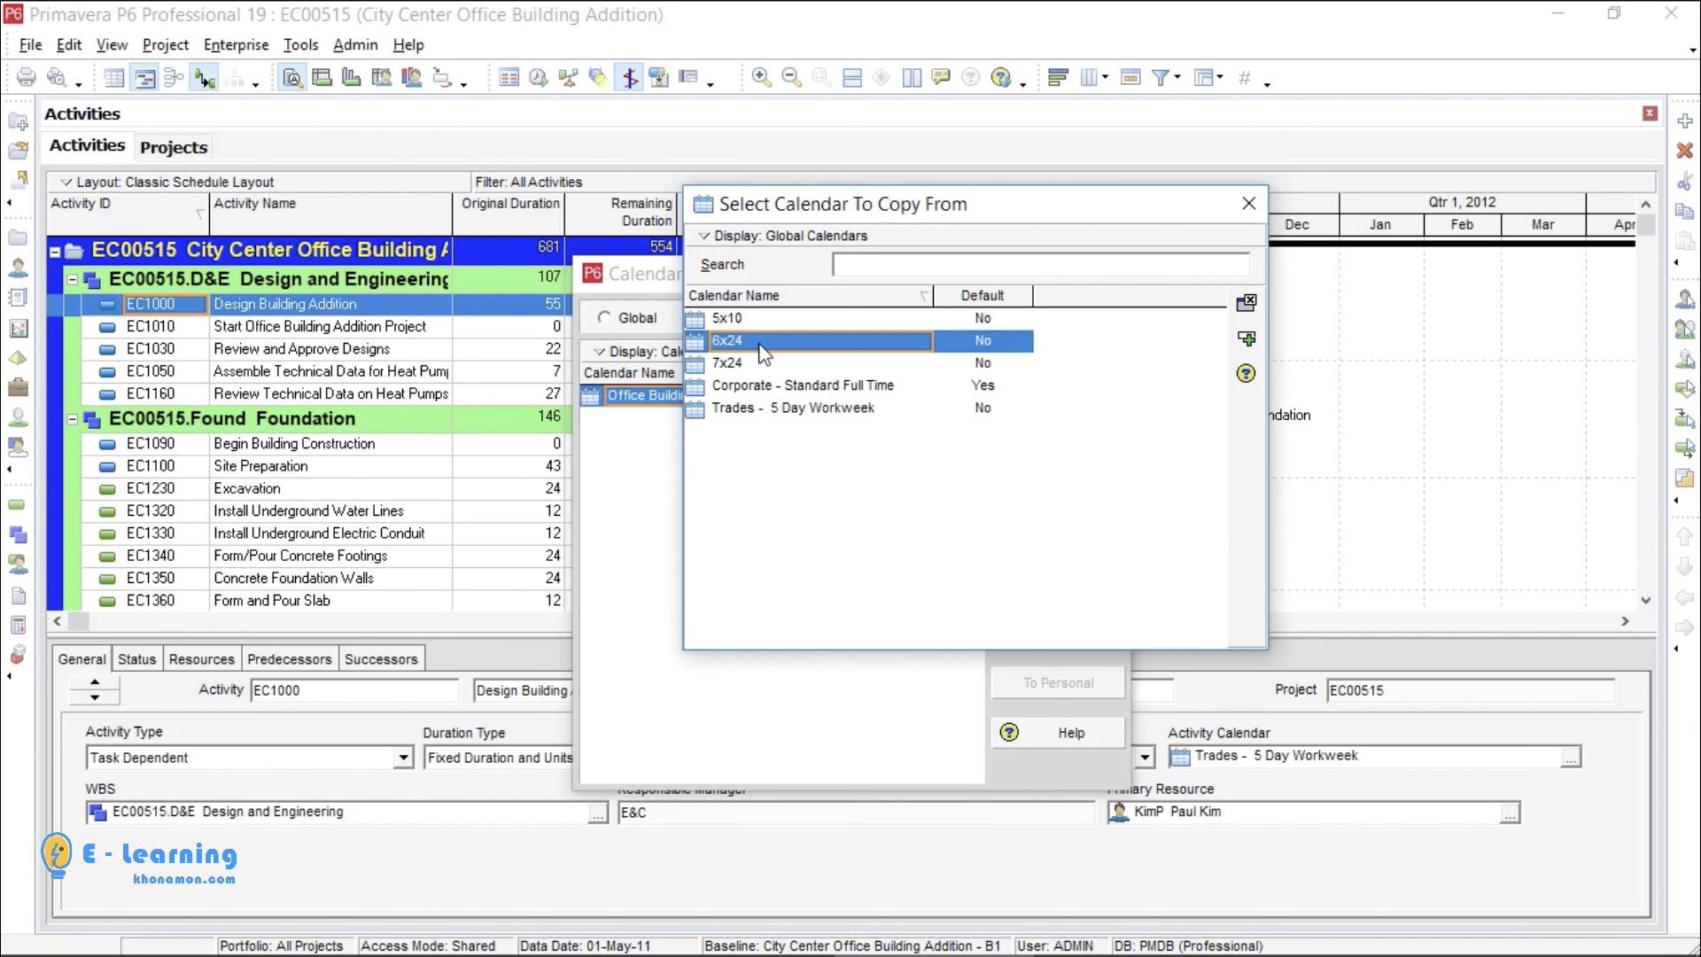
pyautogui.click(759, 364)
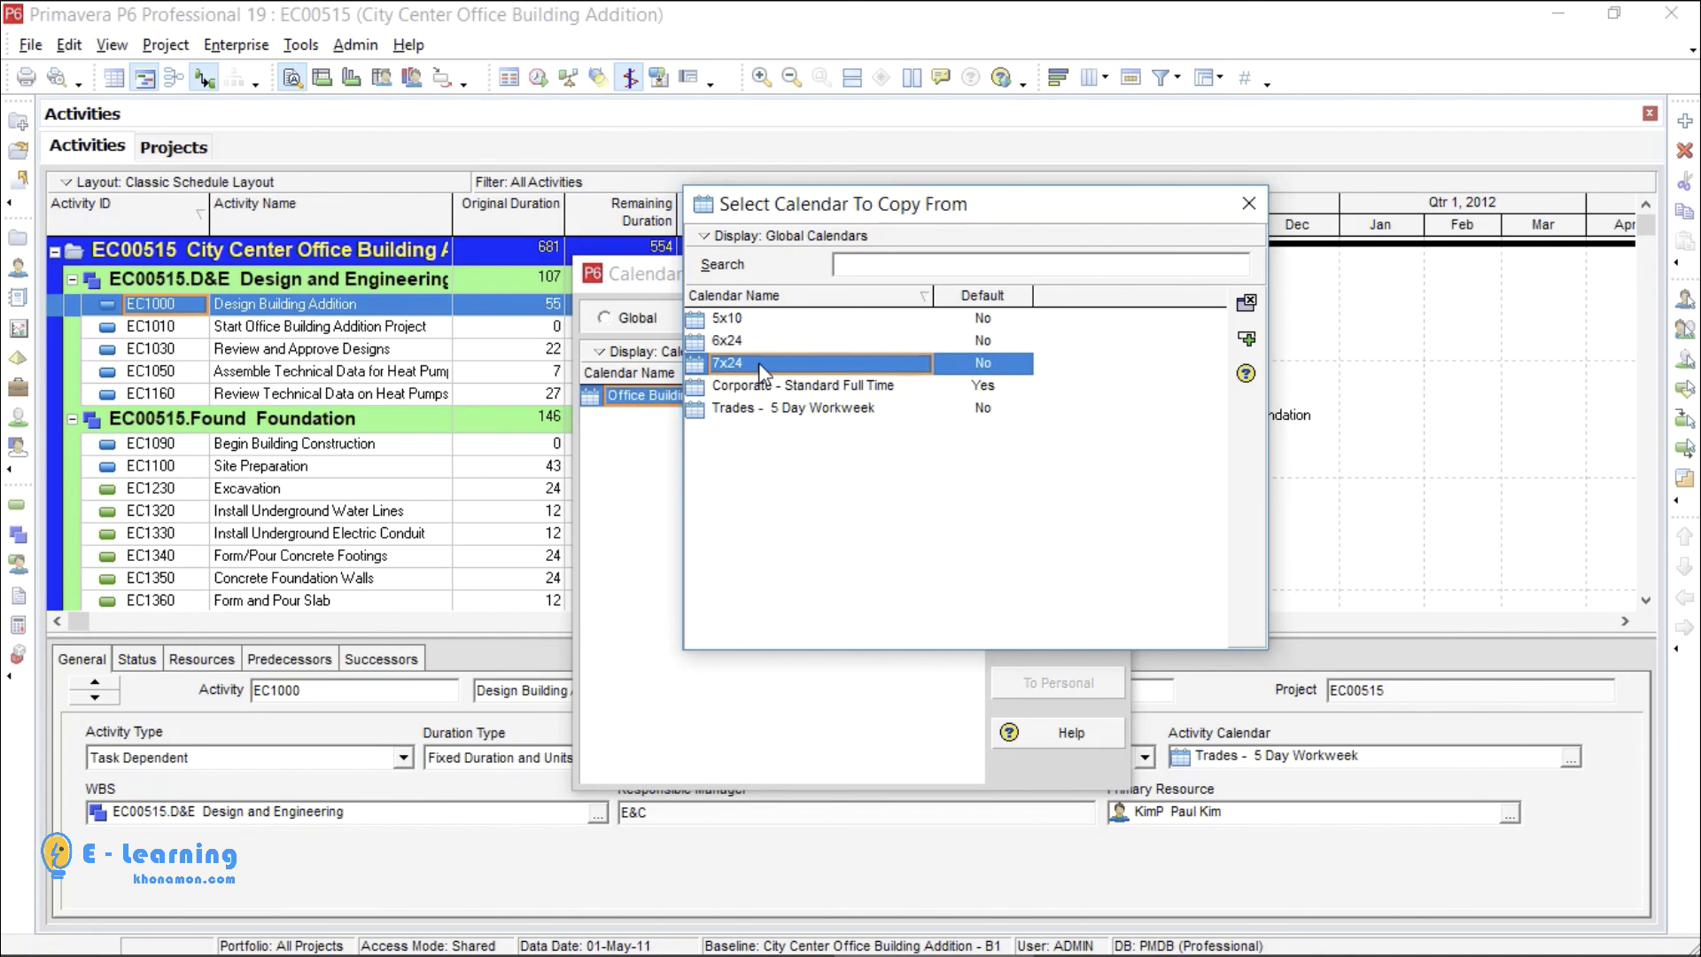
pyautogui.click(760, 410)
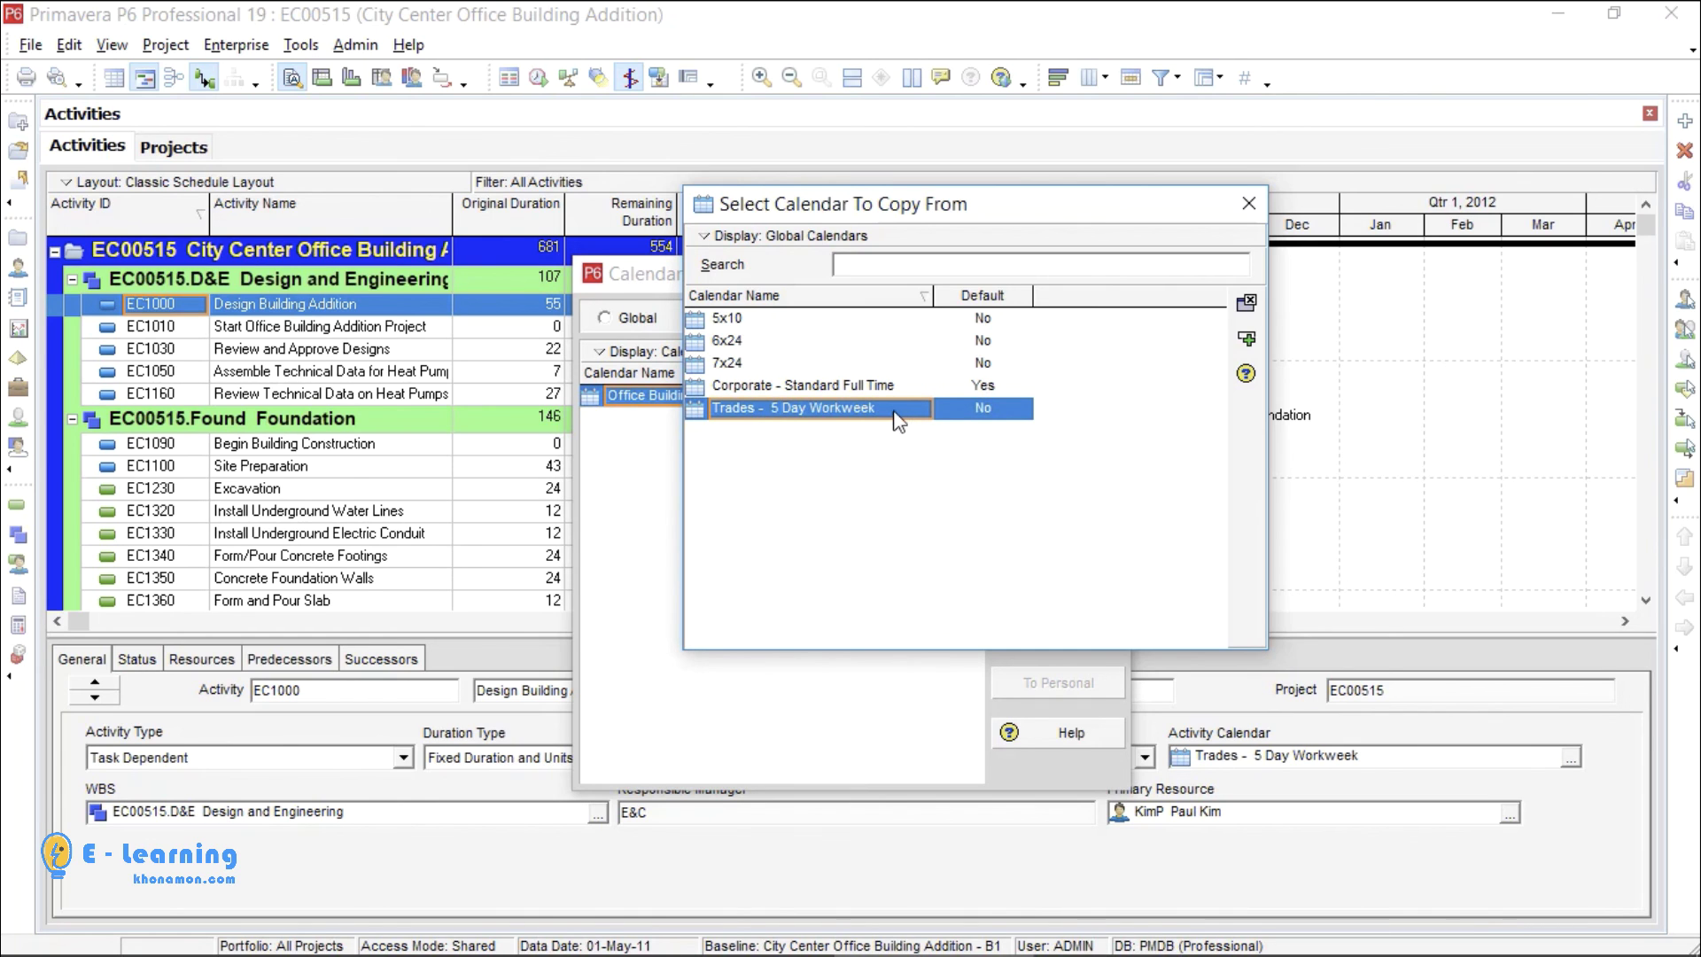
pyautogui.click(899, 399)
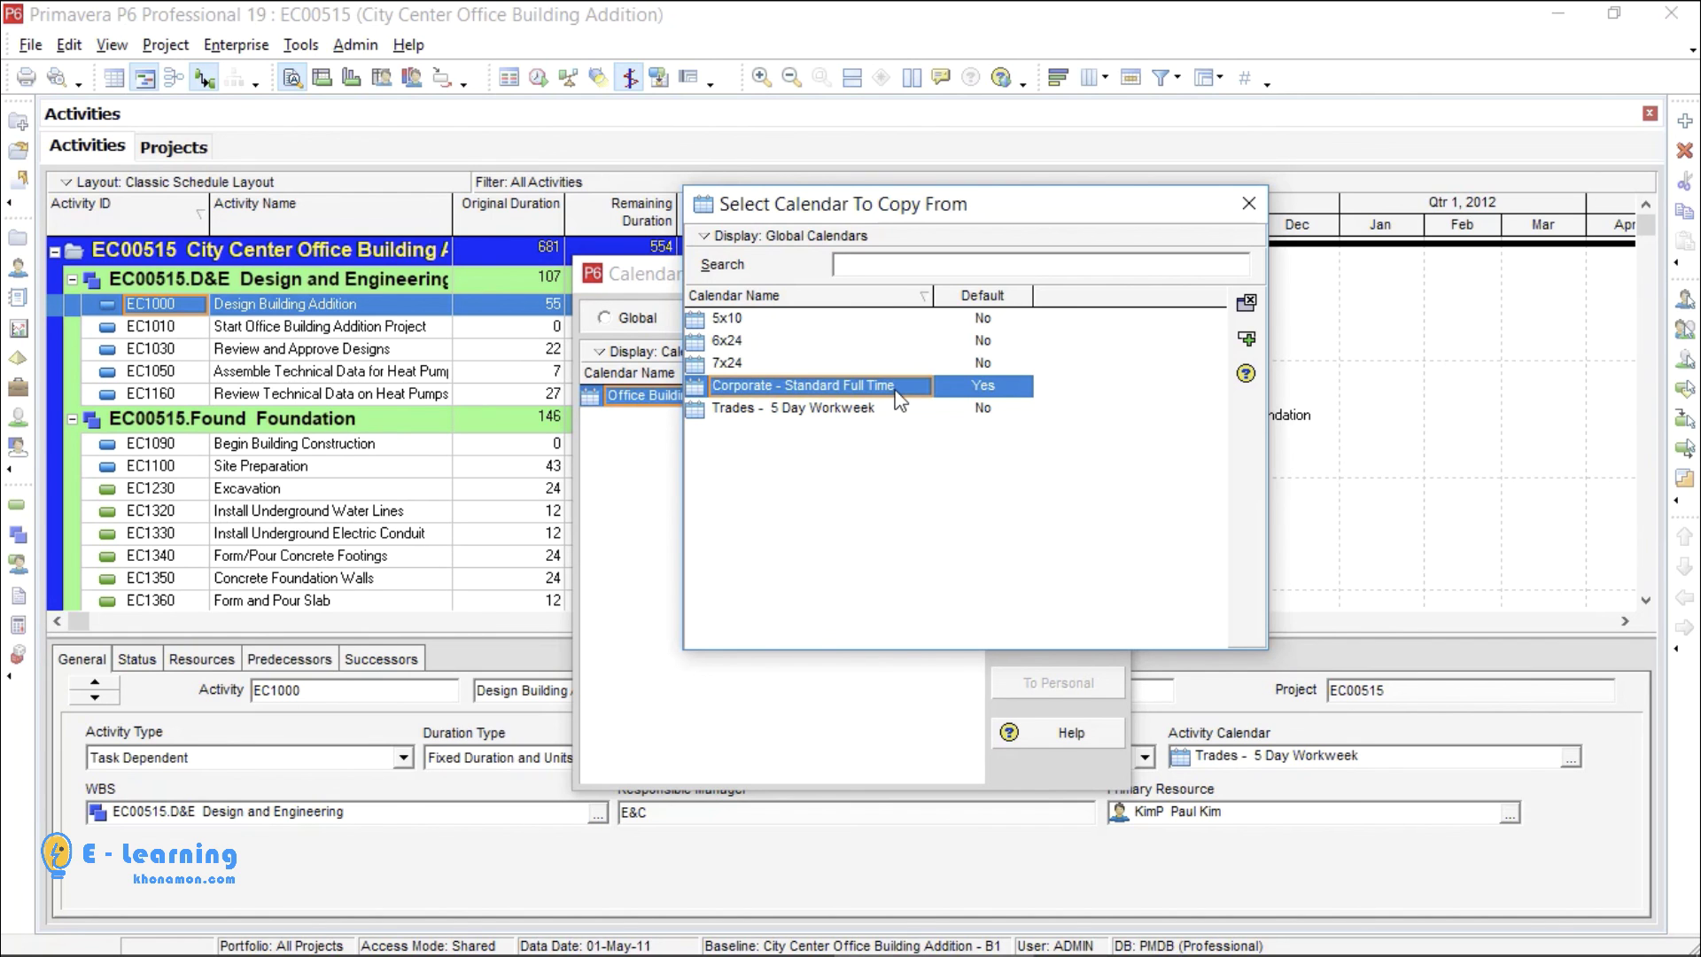
pyautogui.doubleClick(901, 387)
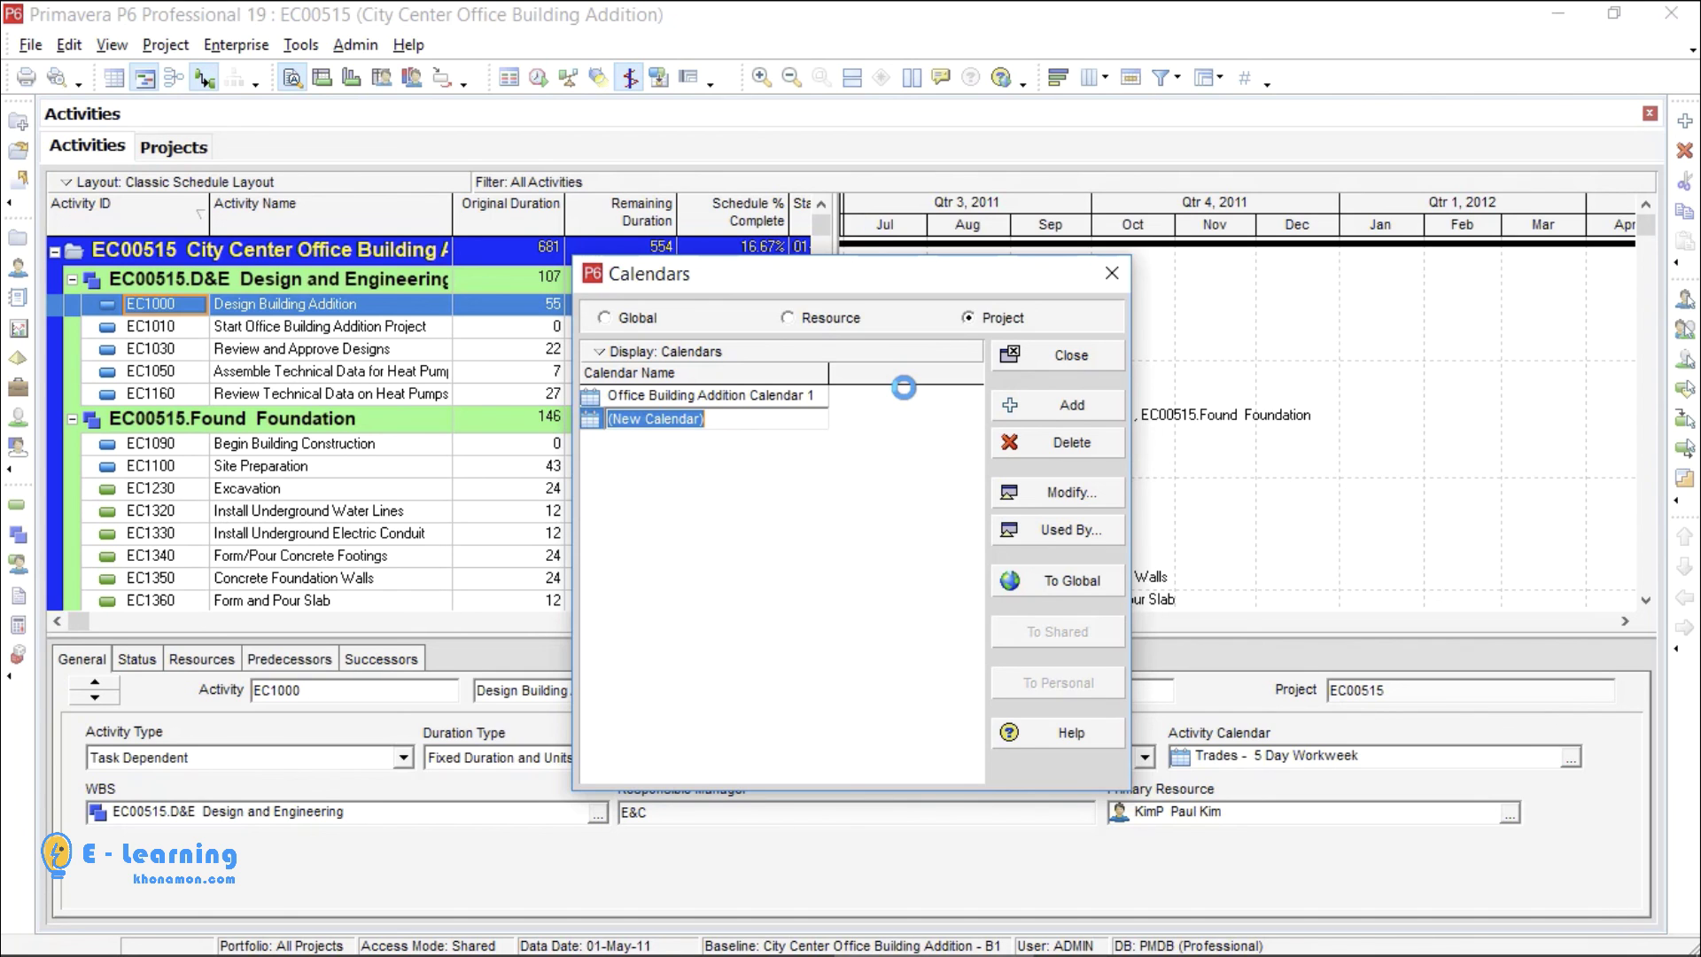
# - Name the new project calendar "Duplex Building"
pyautogui.write('Duplex')
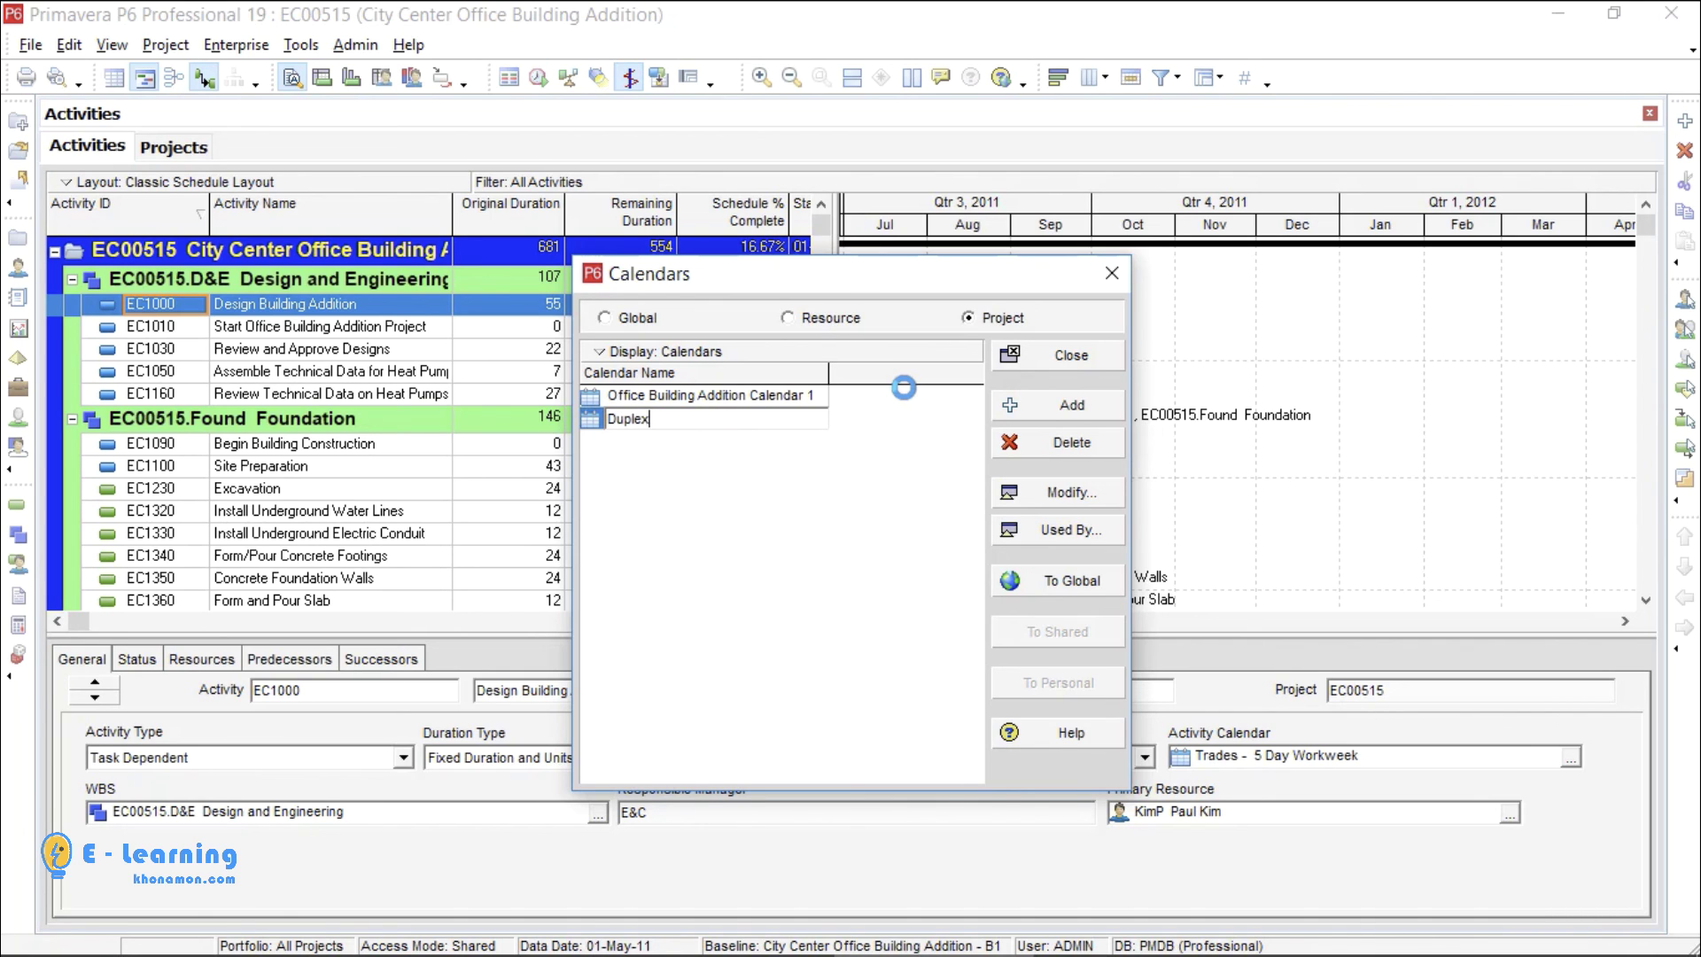
pyautogui.write(' Building')
pyautogui.click(759, 469)
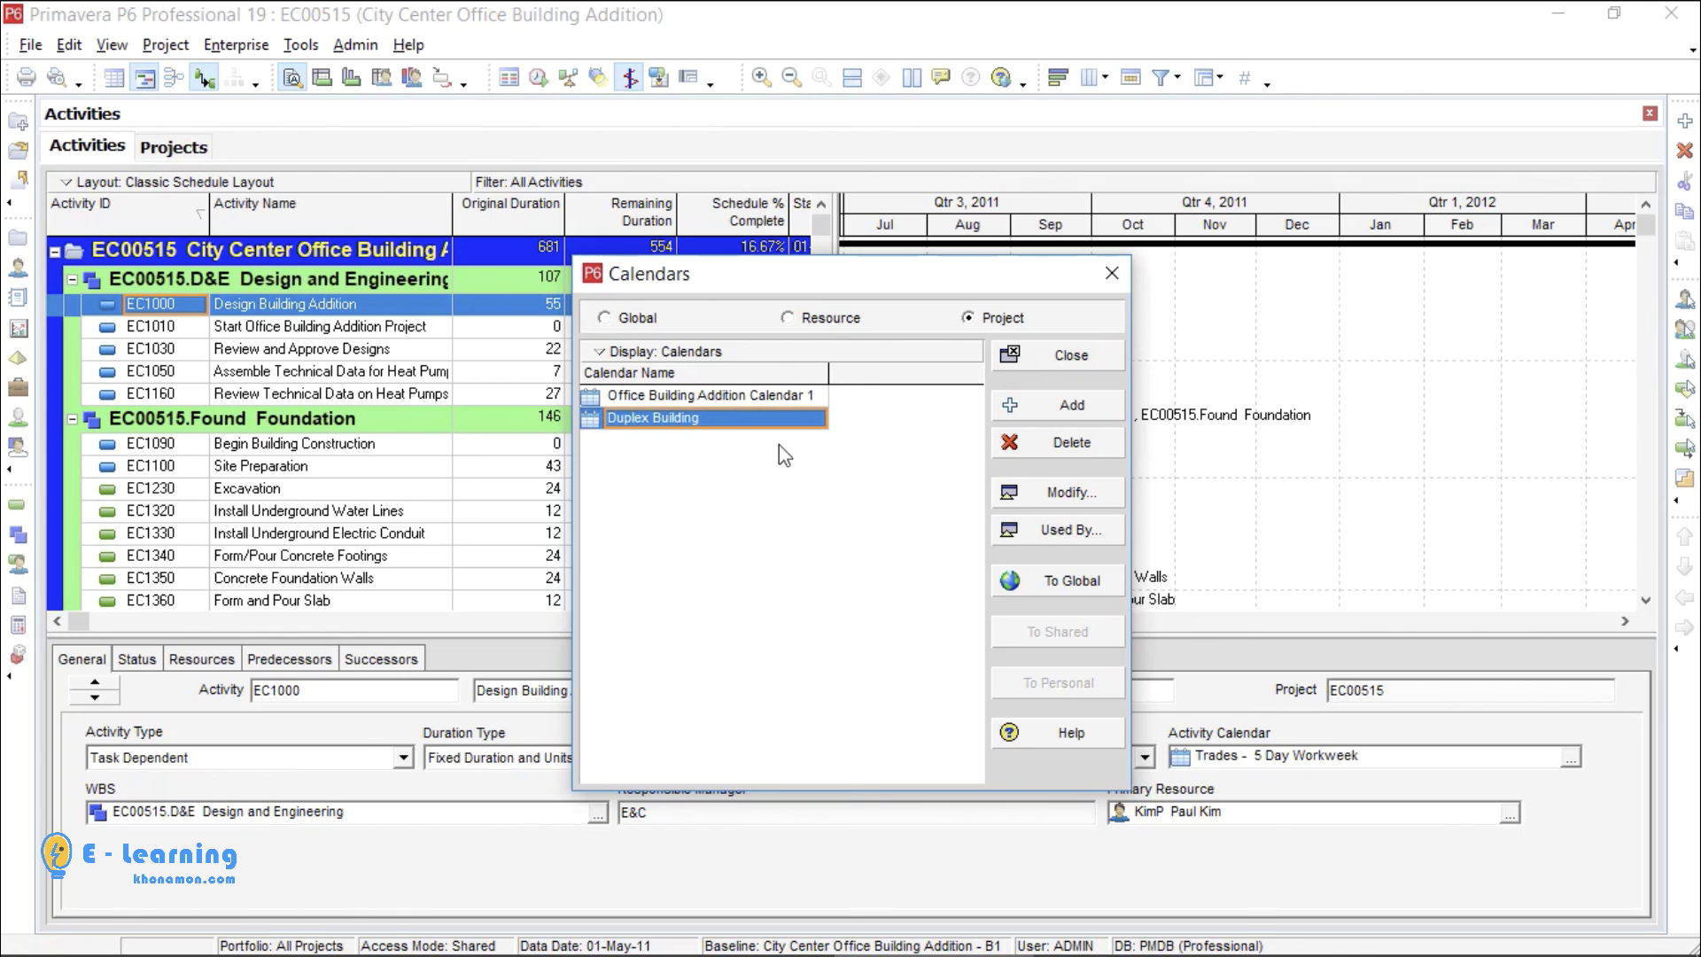
# - Open the Duplex Building calendar for modification, check its detailed work hours, and keep it on total work hours per day
pyautogui.click(1010, 493)
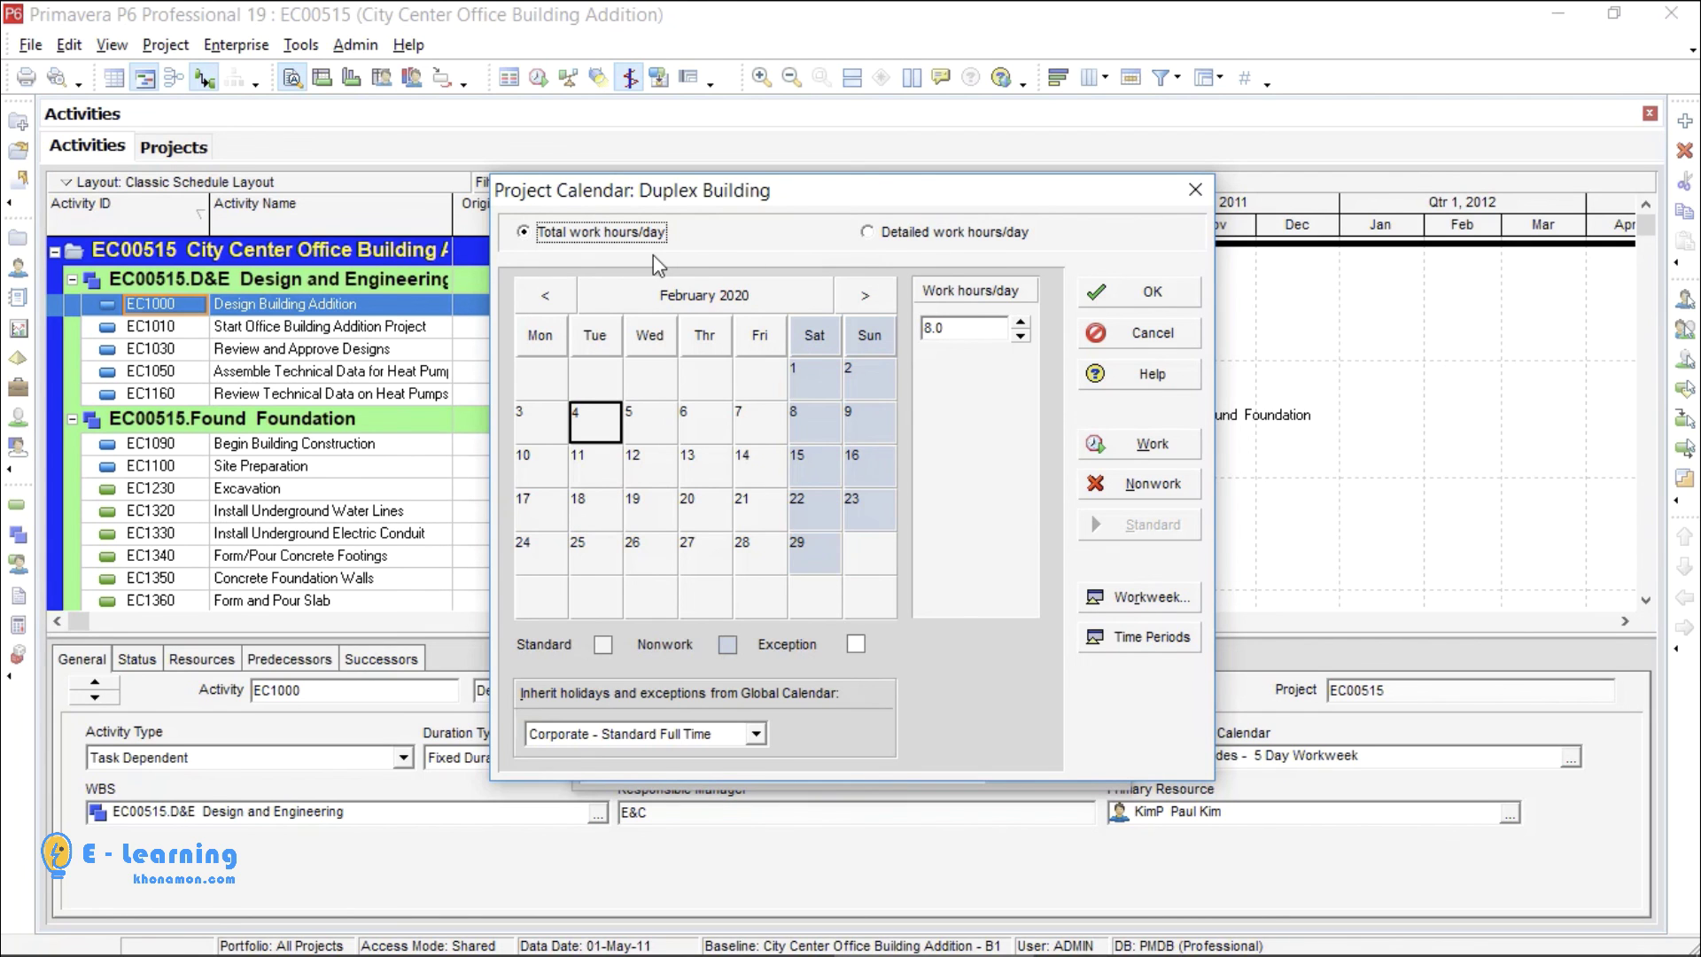
pyautogui.click(868, 232)
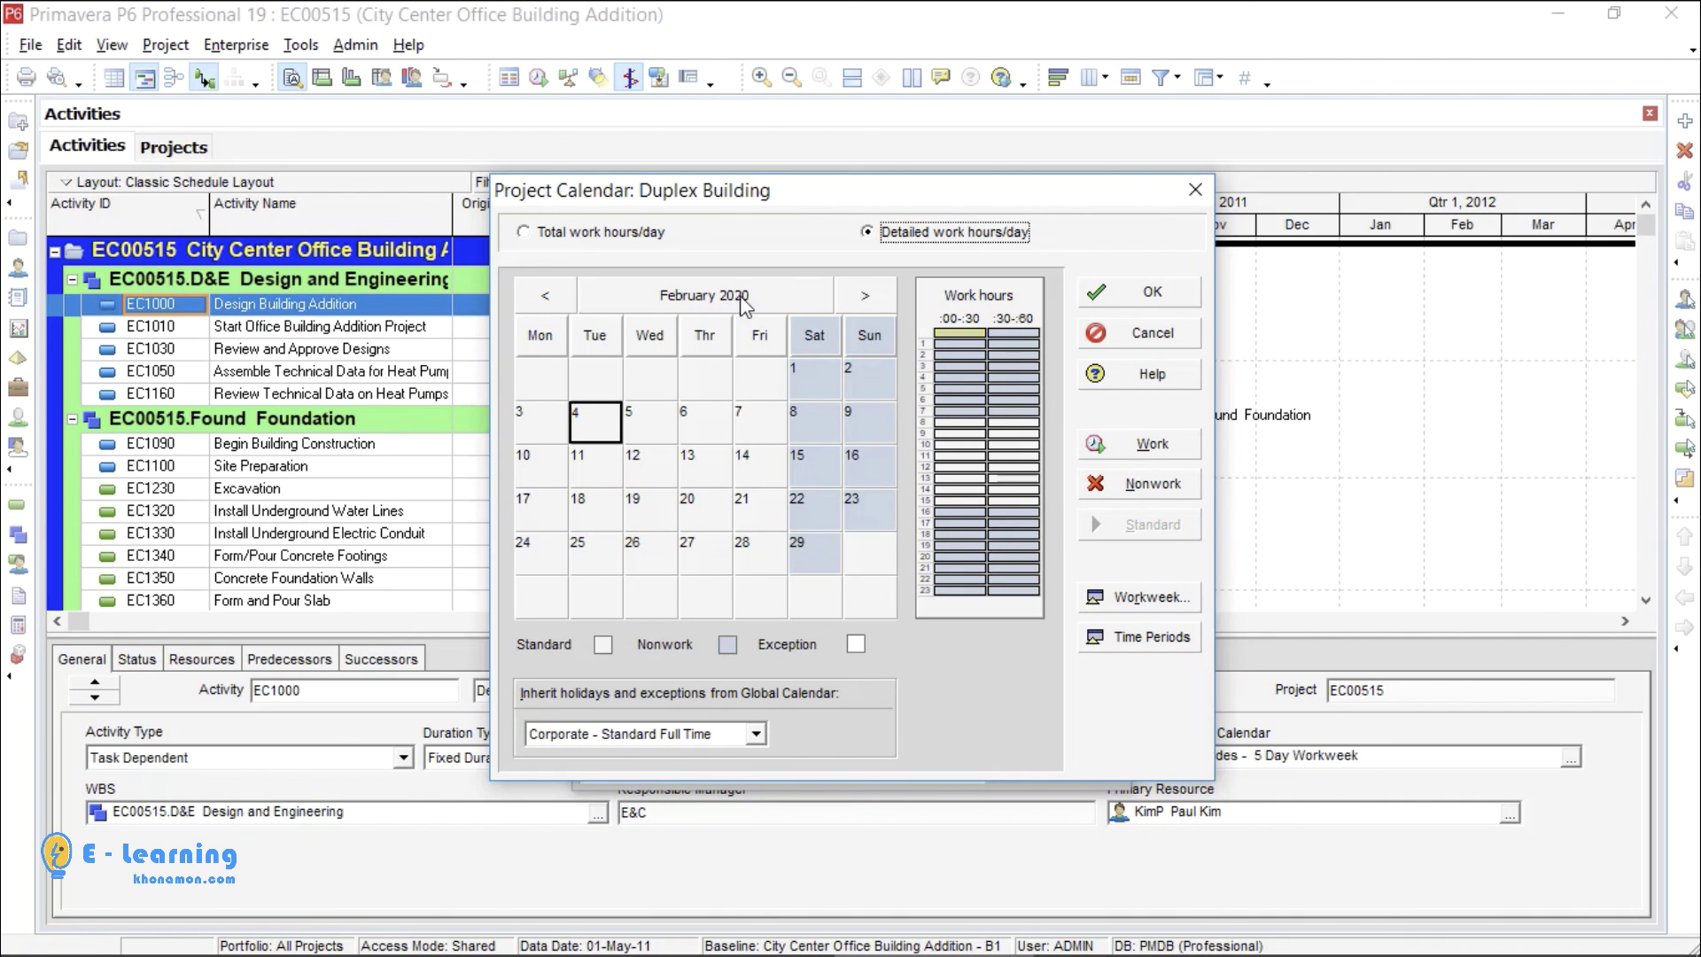
pyautogui.click(534, 234)
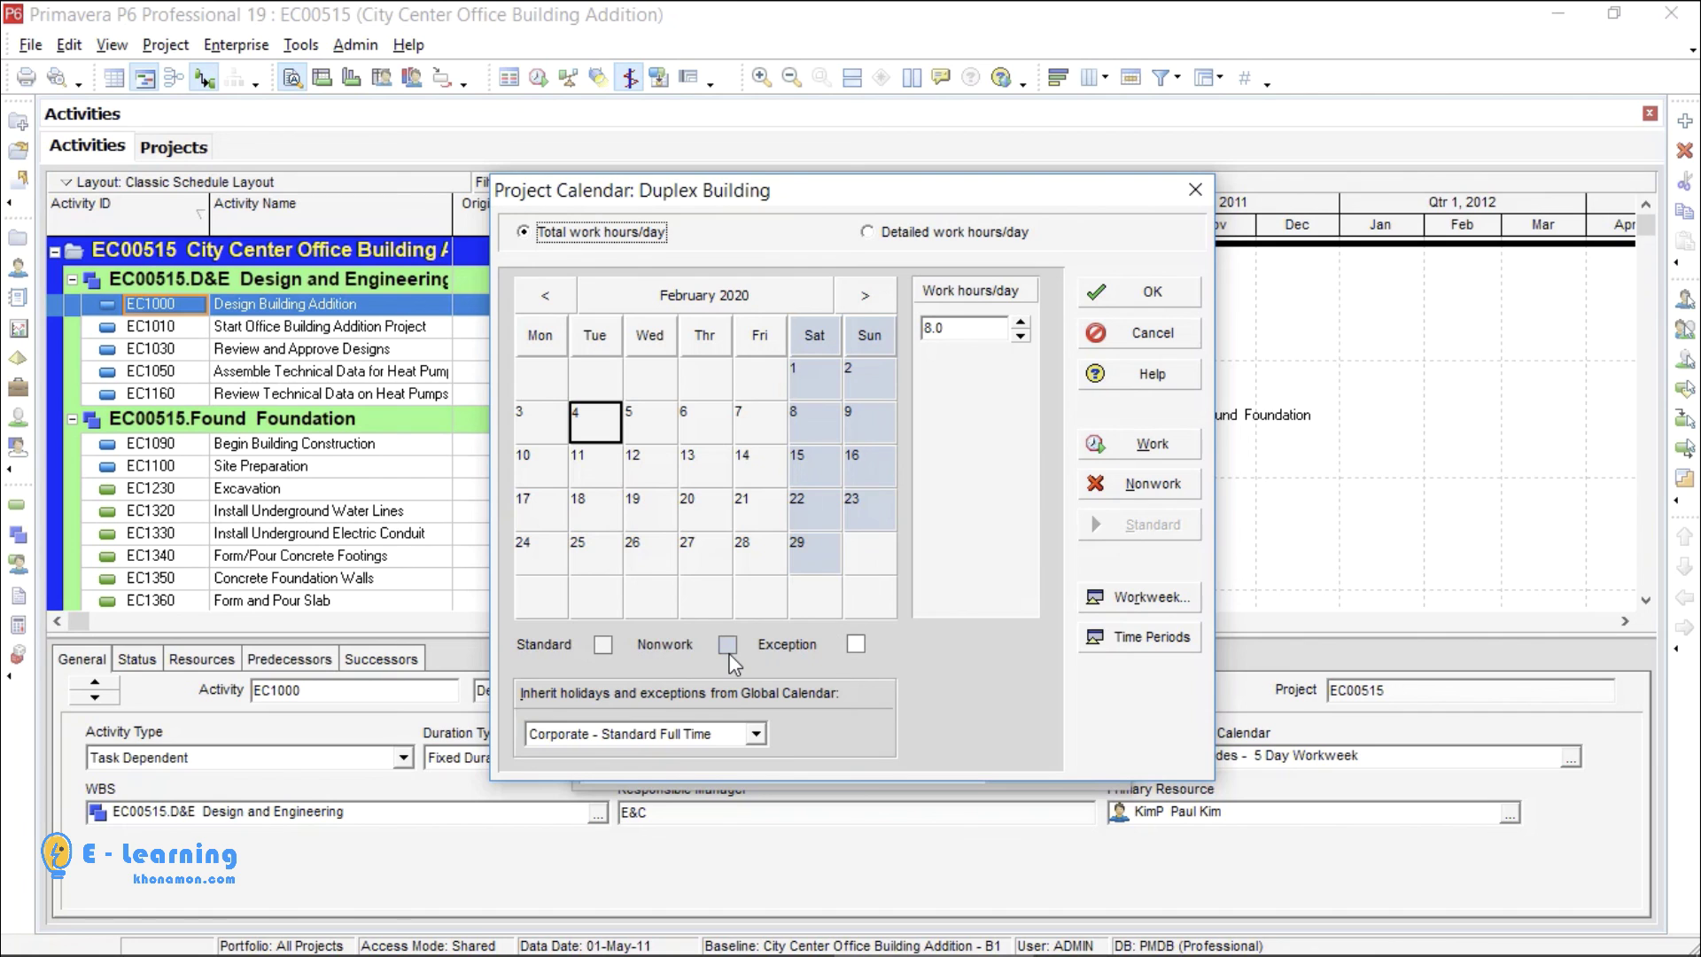
# - Set the calendar's standard weekly work hours to 9 for each day from Monday through Saturday
pyautogui.click(1099, 599)
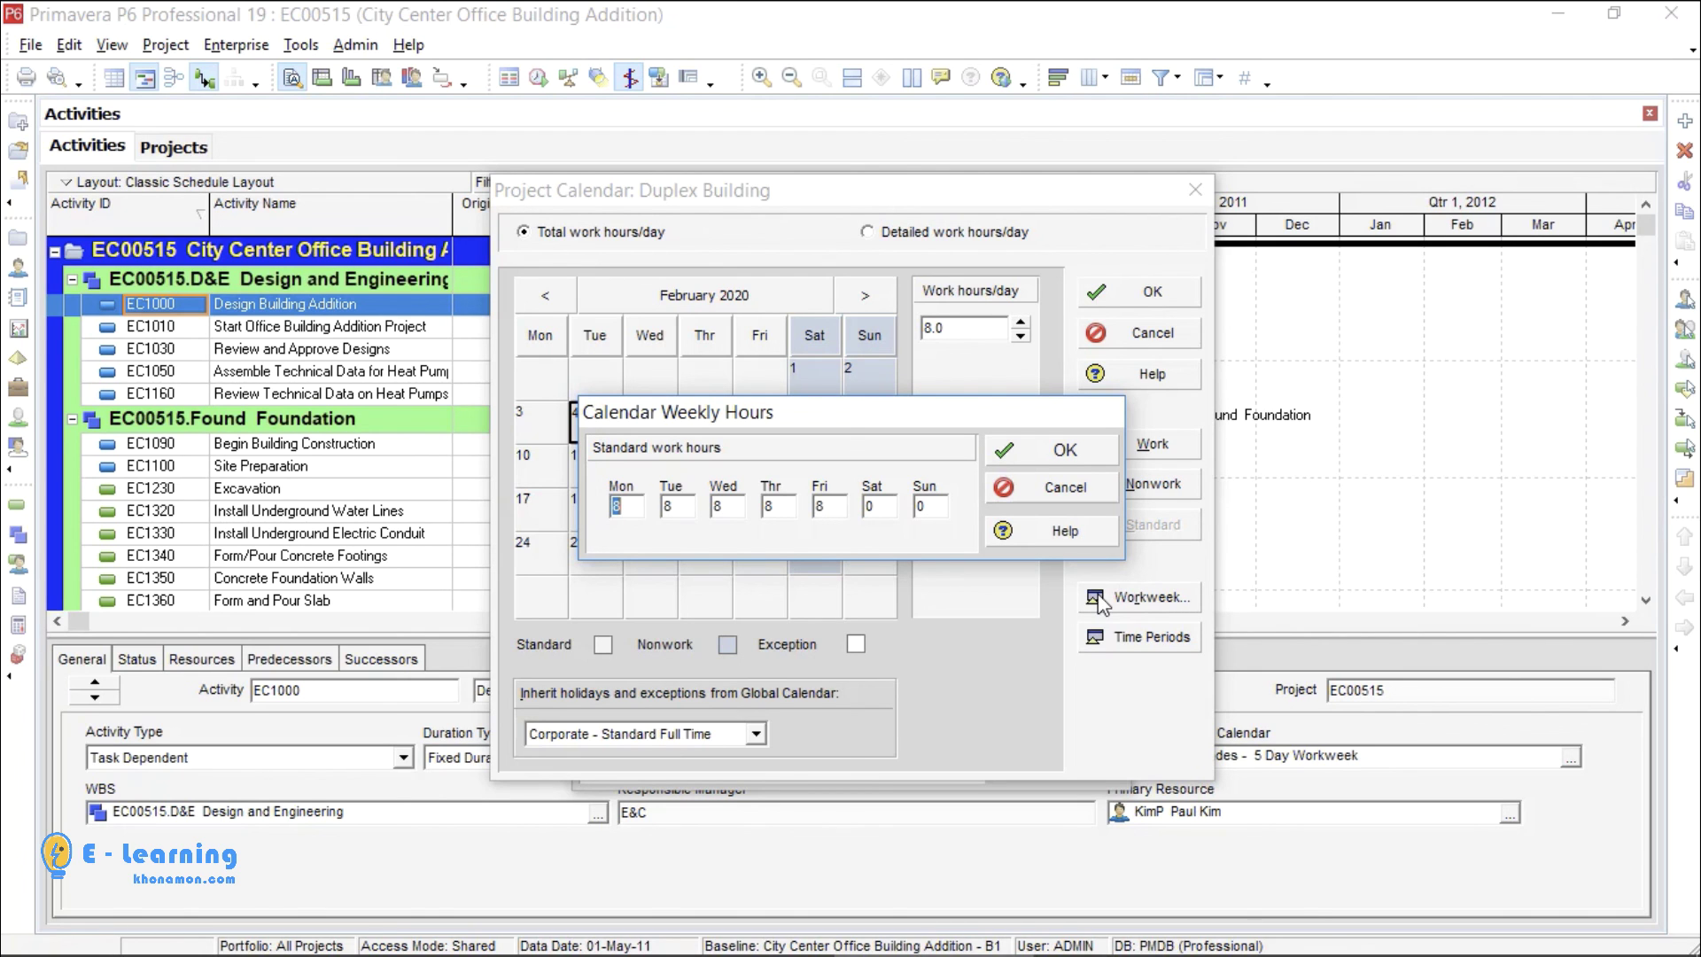
pyautogui.doubleClick(918, 507)
pyautogui.doubleClick(877, 506)
pyautogui.write('9')
pyautogui.doubleClick(617, 507)
pyautogui.write('9')
pyautogui.doubleClick(673, 508)
pyautogui.write('9')
pyautogui.doubleClick(718, 505)
pyautogui.write('9')
pyautogui.doubleClick(769, 506)
pyautogui.write('9')
pyautogui.doubleClick(823, 506)
pyautogui.write('9')
pyautogui.click(999, 452)
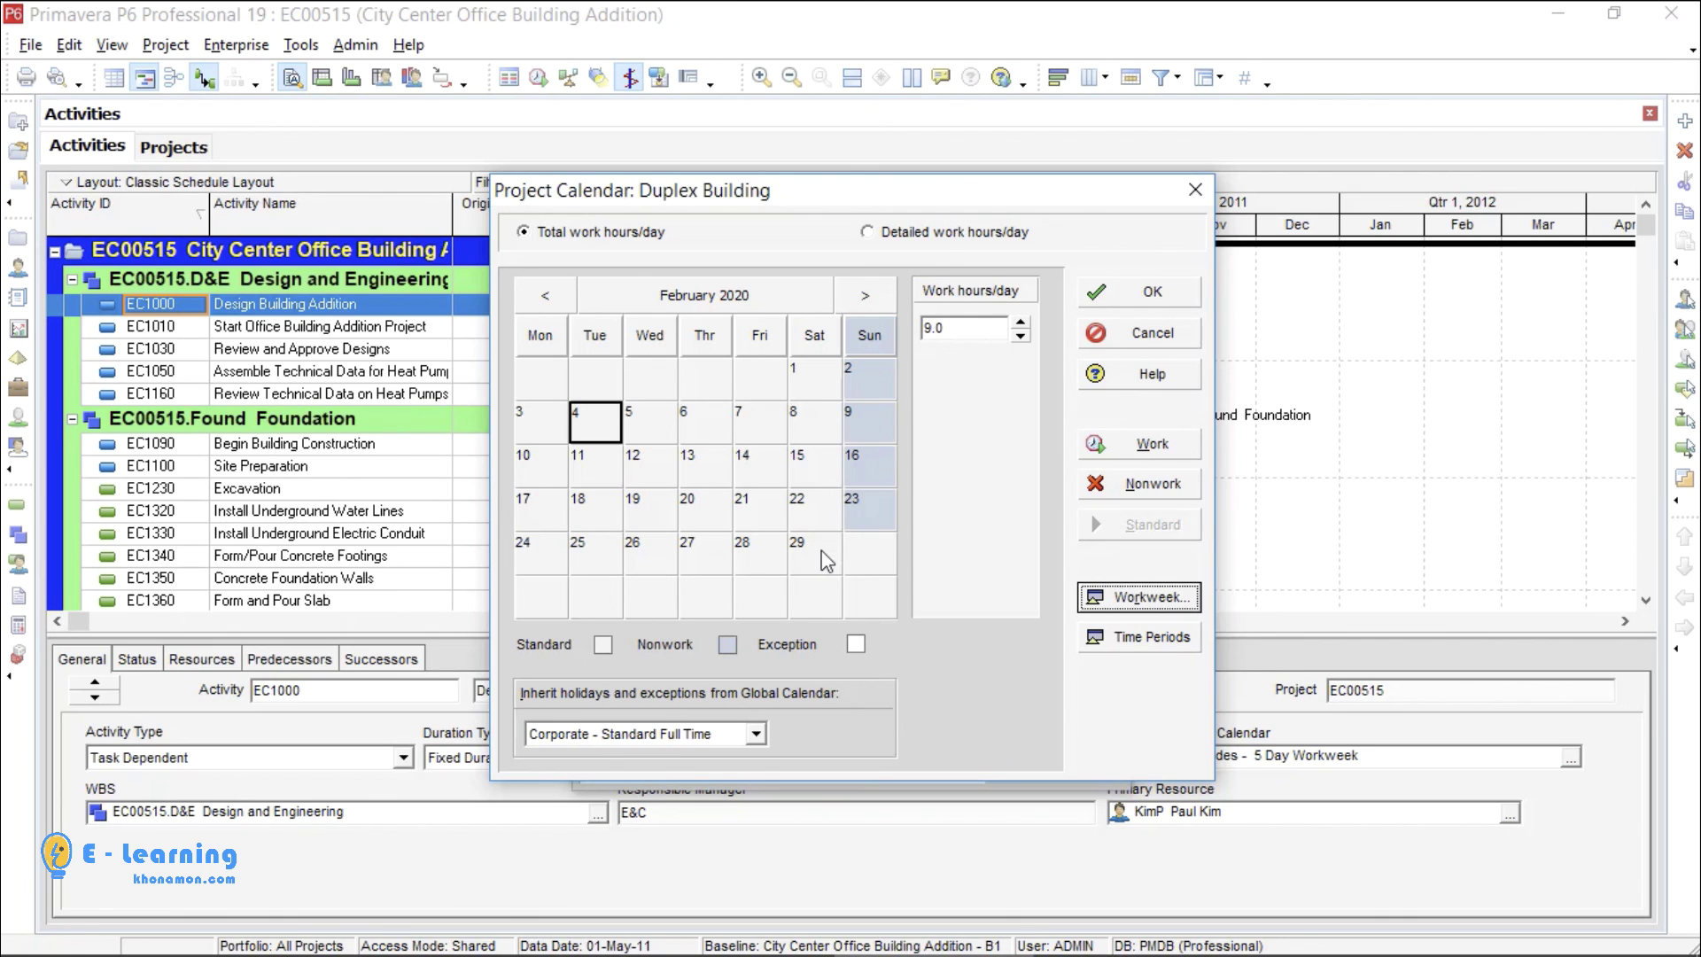
# - Go to May 2020 in the Duplex Building calendar and mark Friday, May 1 as a nonwork day
pyautogui.click(742, 301)
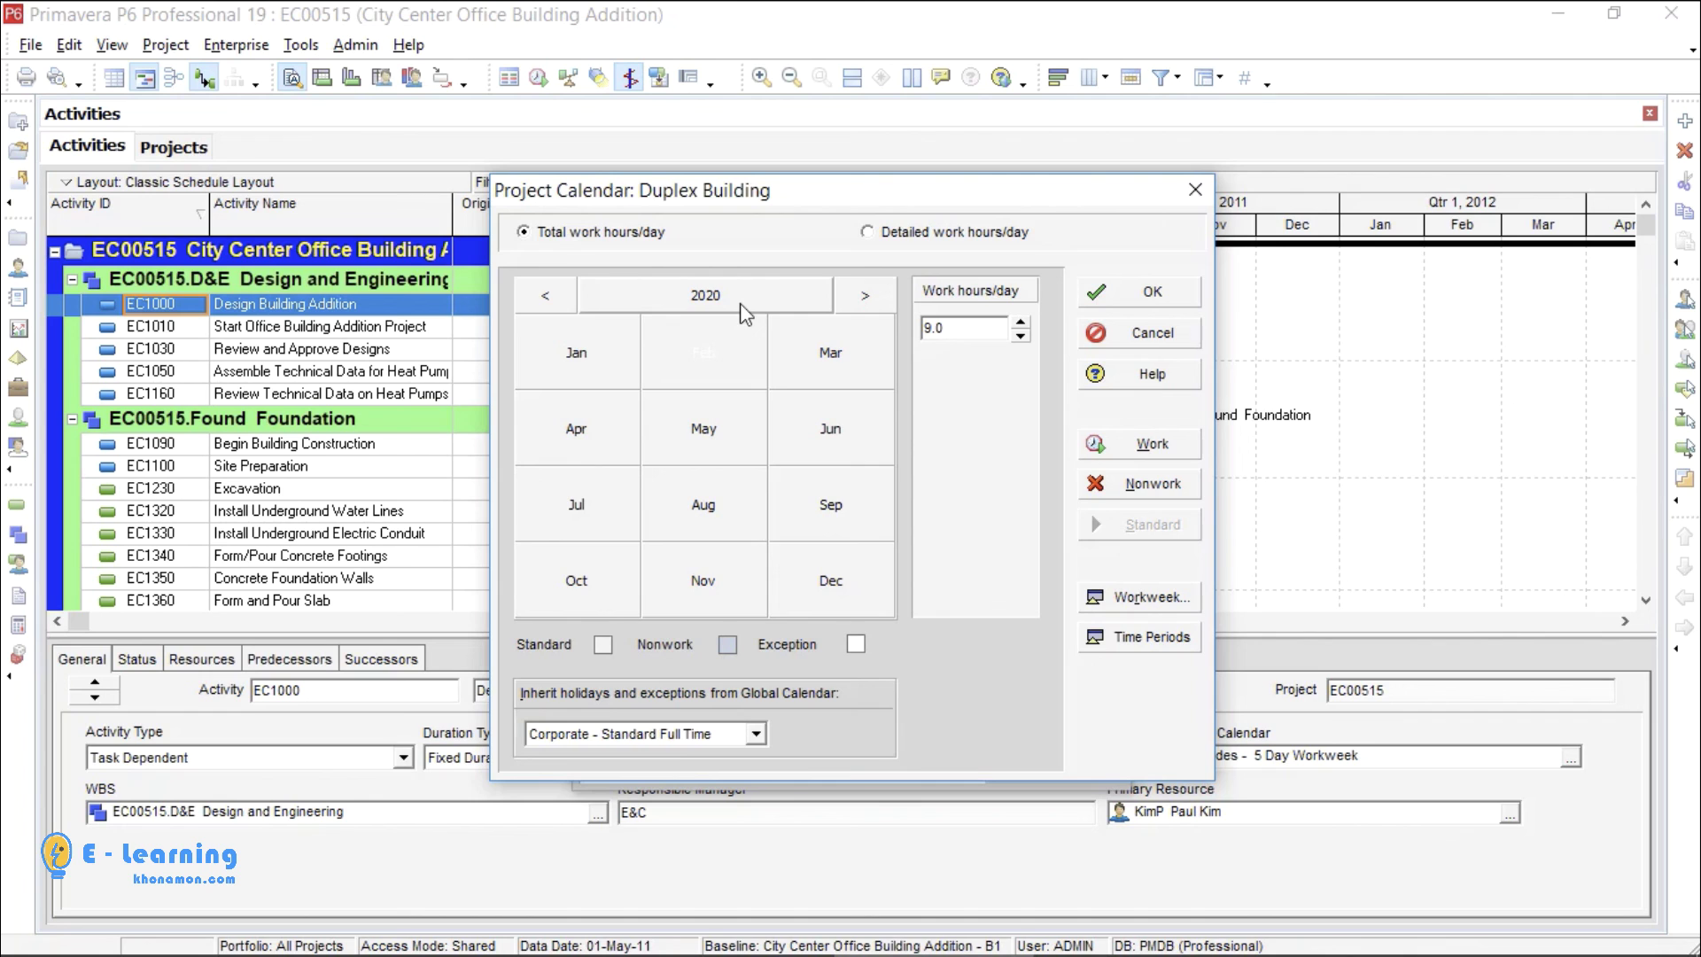
pyautogui.click(544, 294)
pyautogui.click(865, 294)
pyautogui.doubleClick(755, 435)
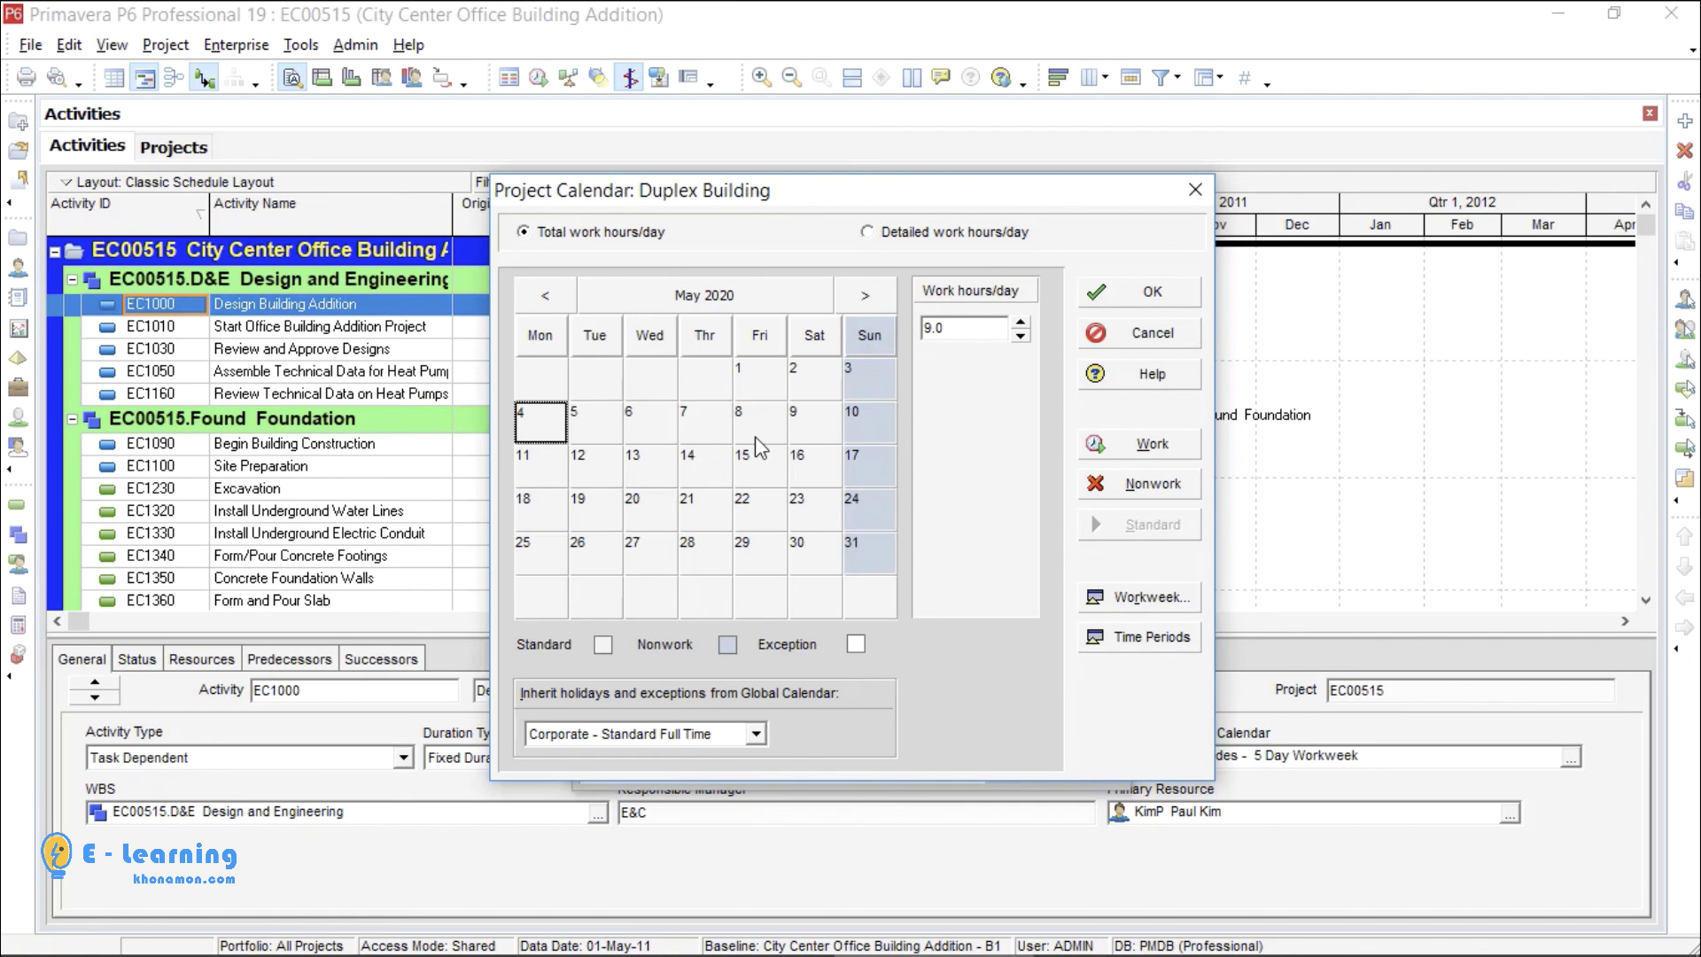
pyautogui.click(759, 379)
pyautogui.click(1098, 487)
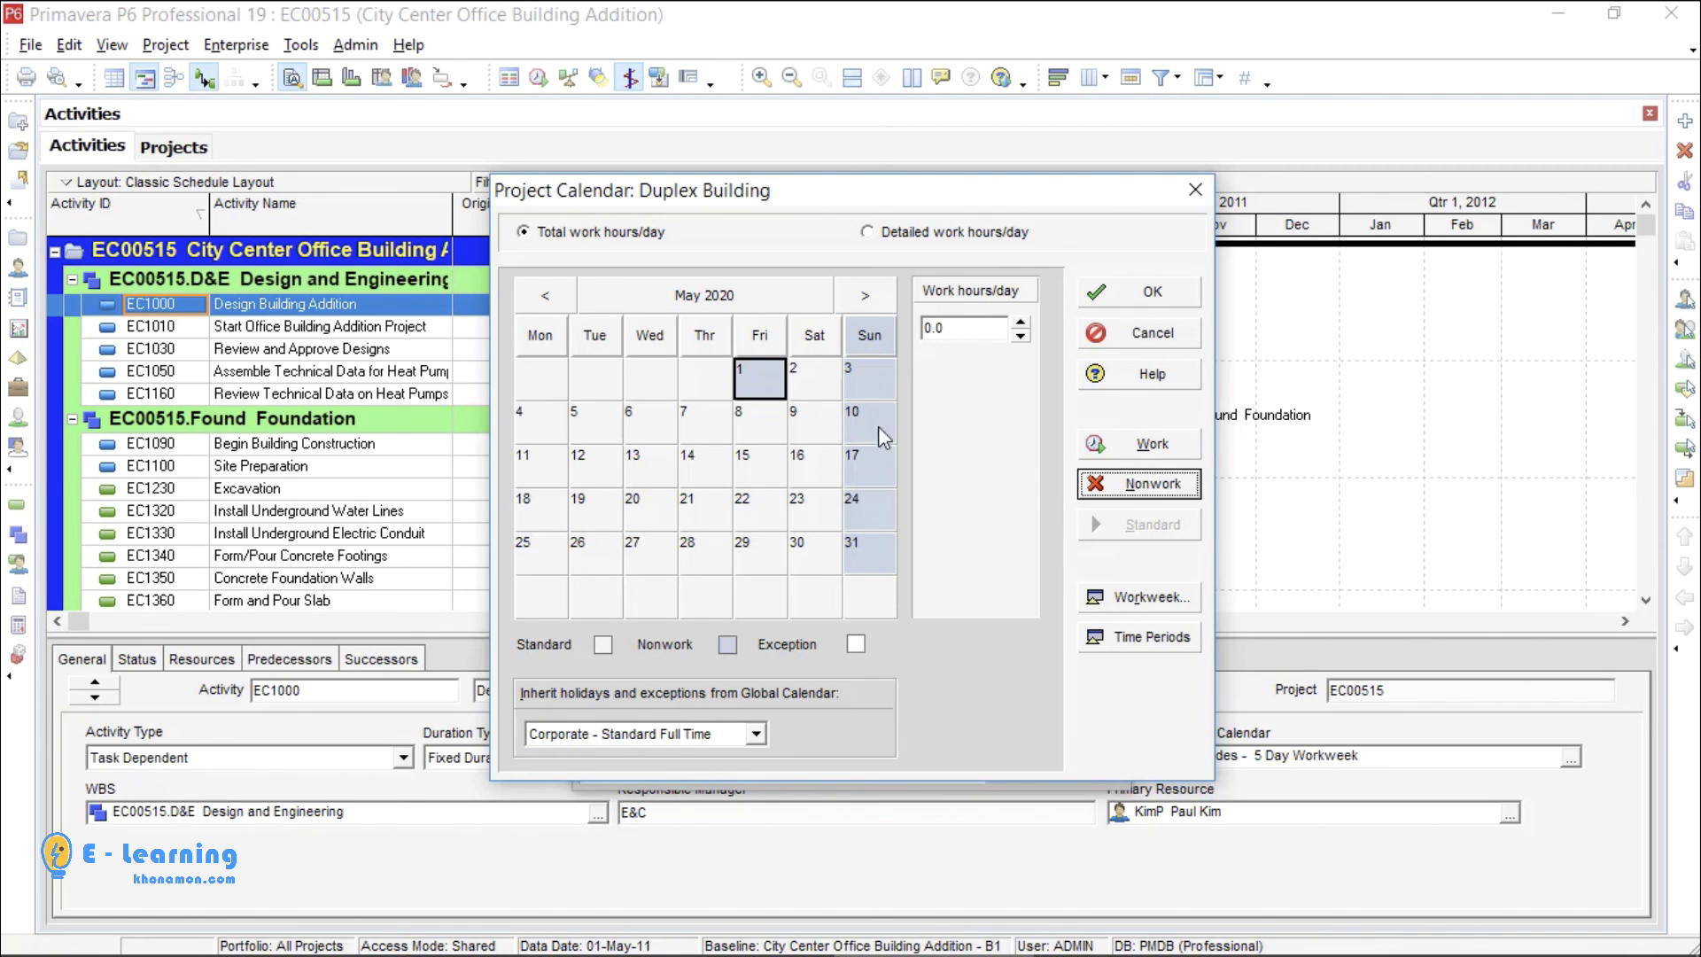
# - Make Saturday, May 2, 2020 an exception with 4 work hours and save the Duplex Building calendar
pyautogui.click(838, 386)
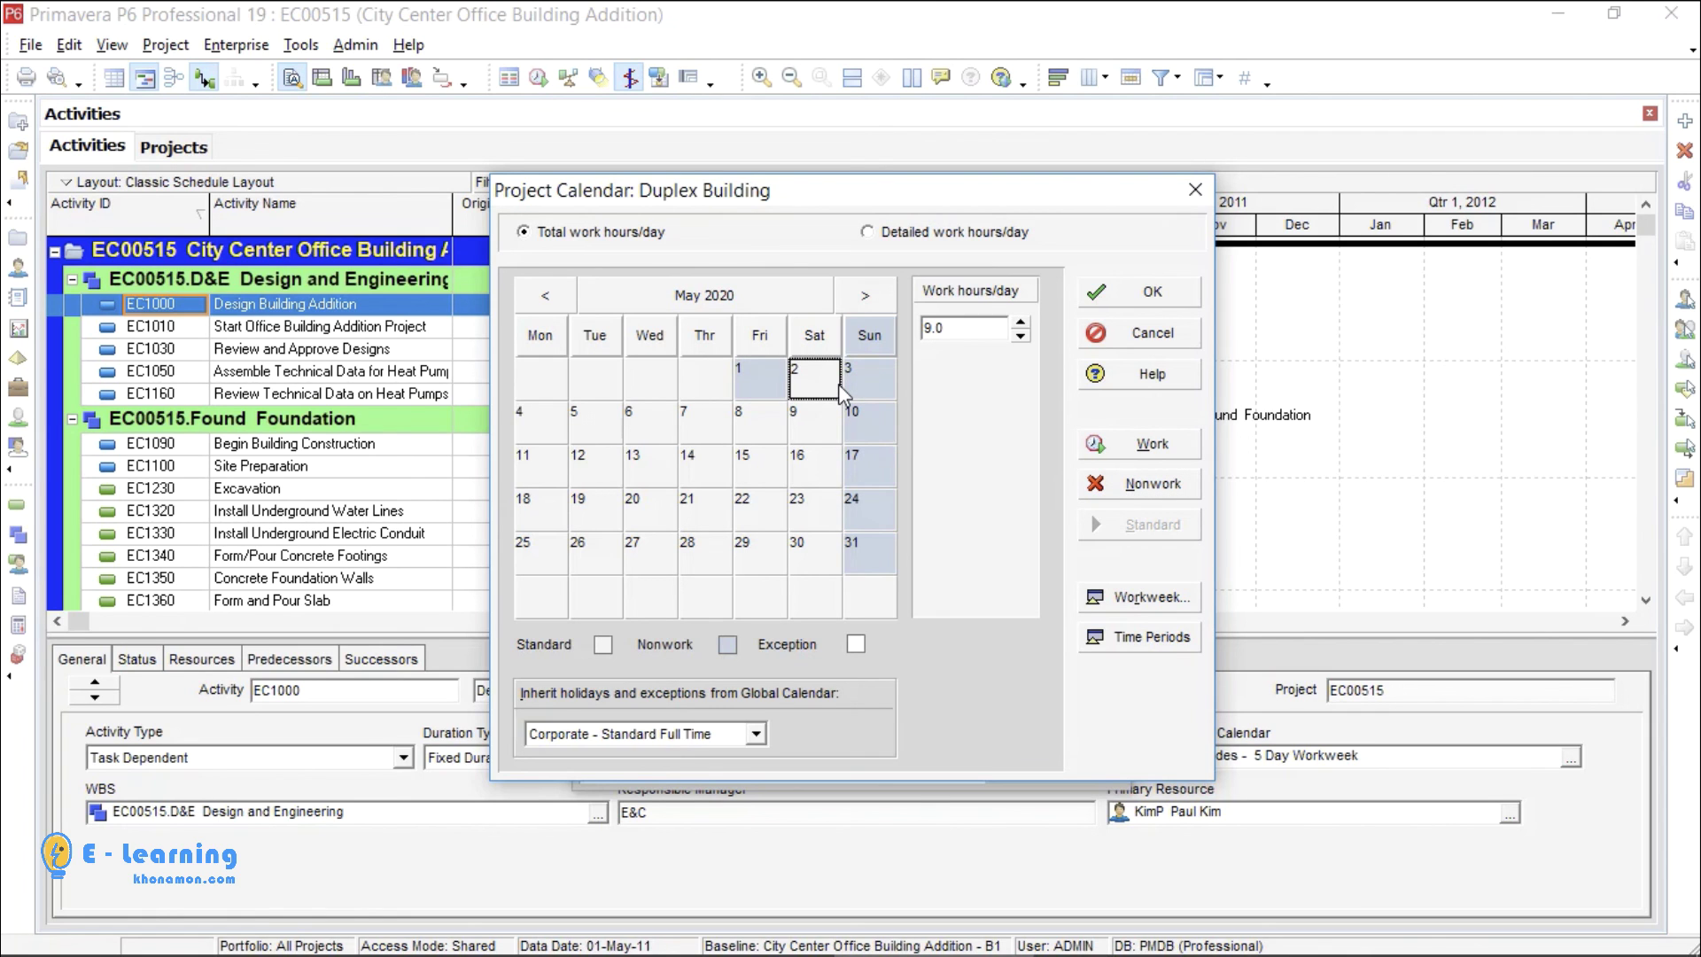
pyautogui.click(1096, 484)
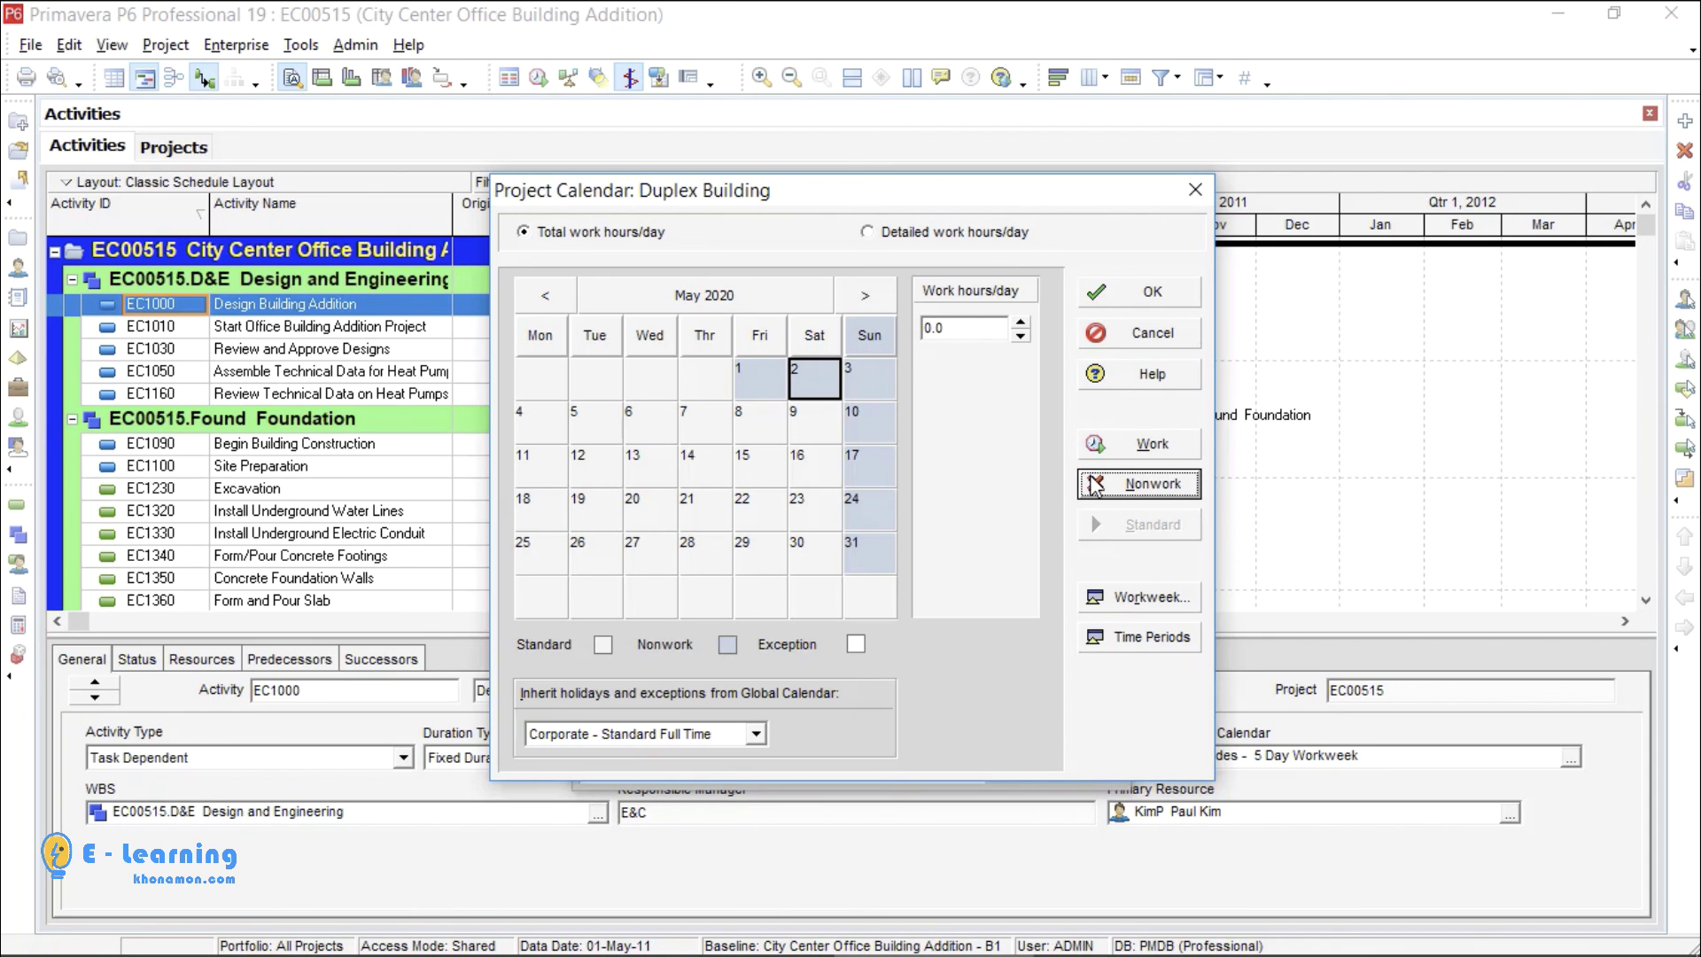
pyautogui.doubleClick(921, 328)
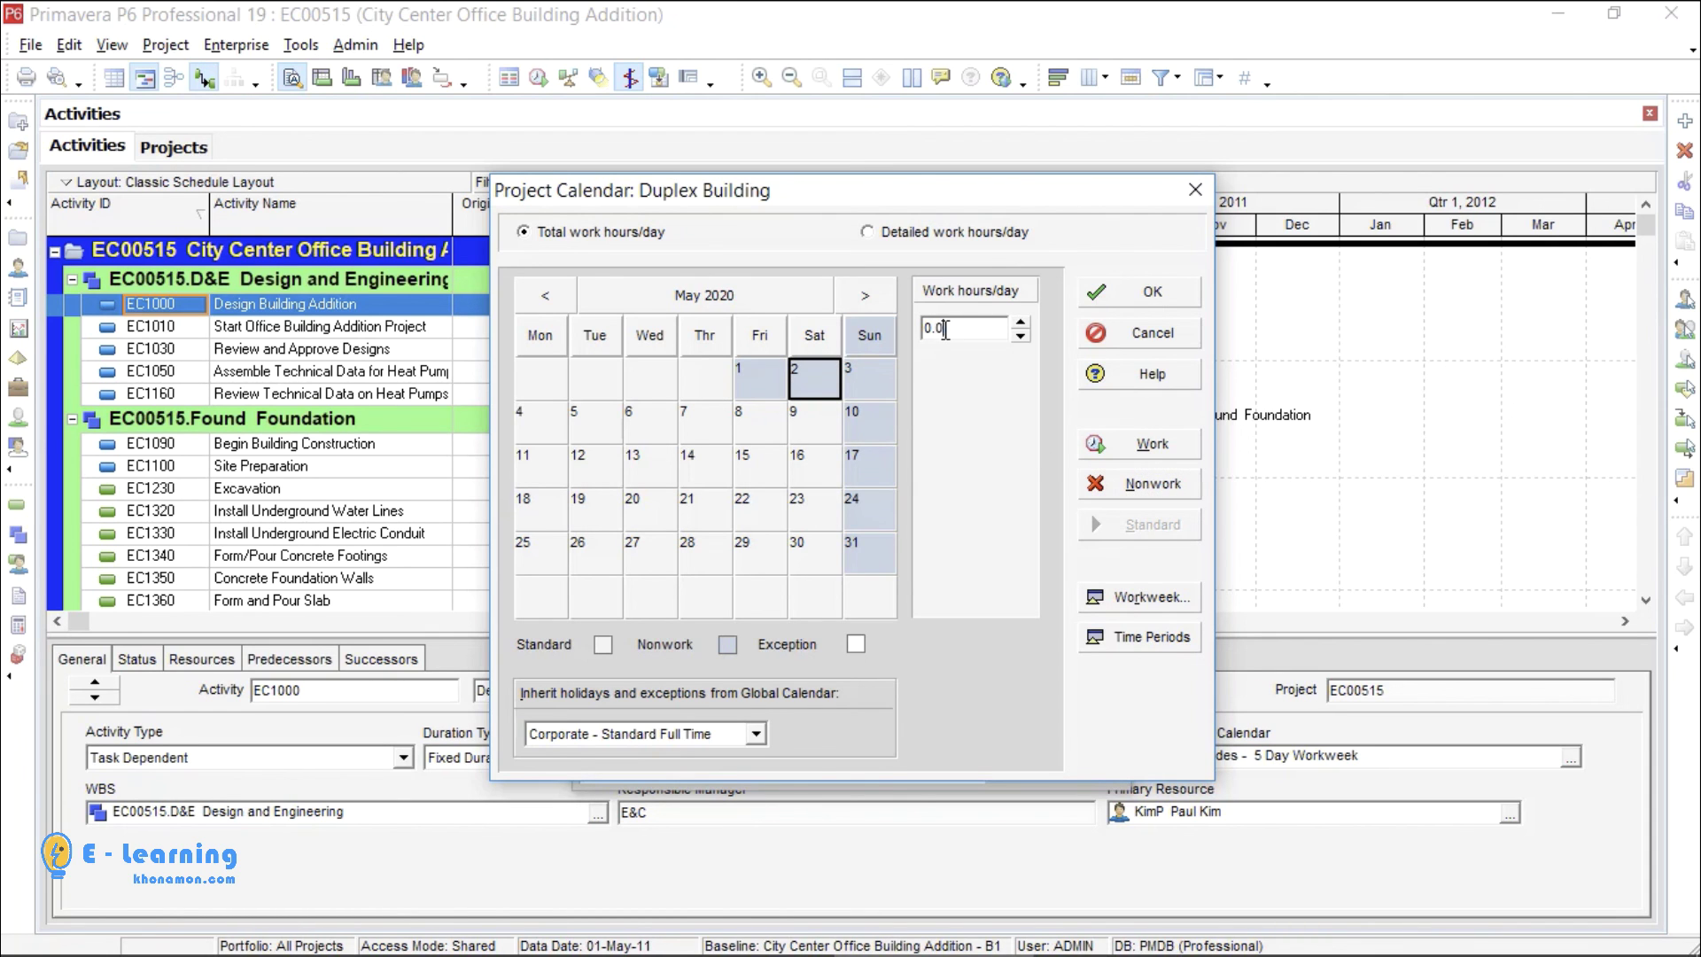
pyautogui.write('4')
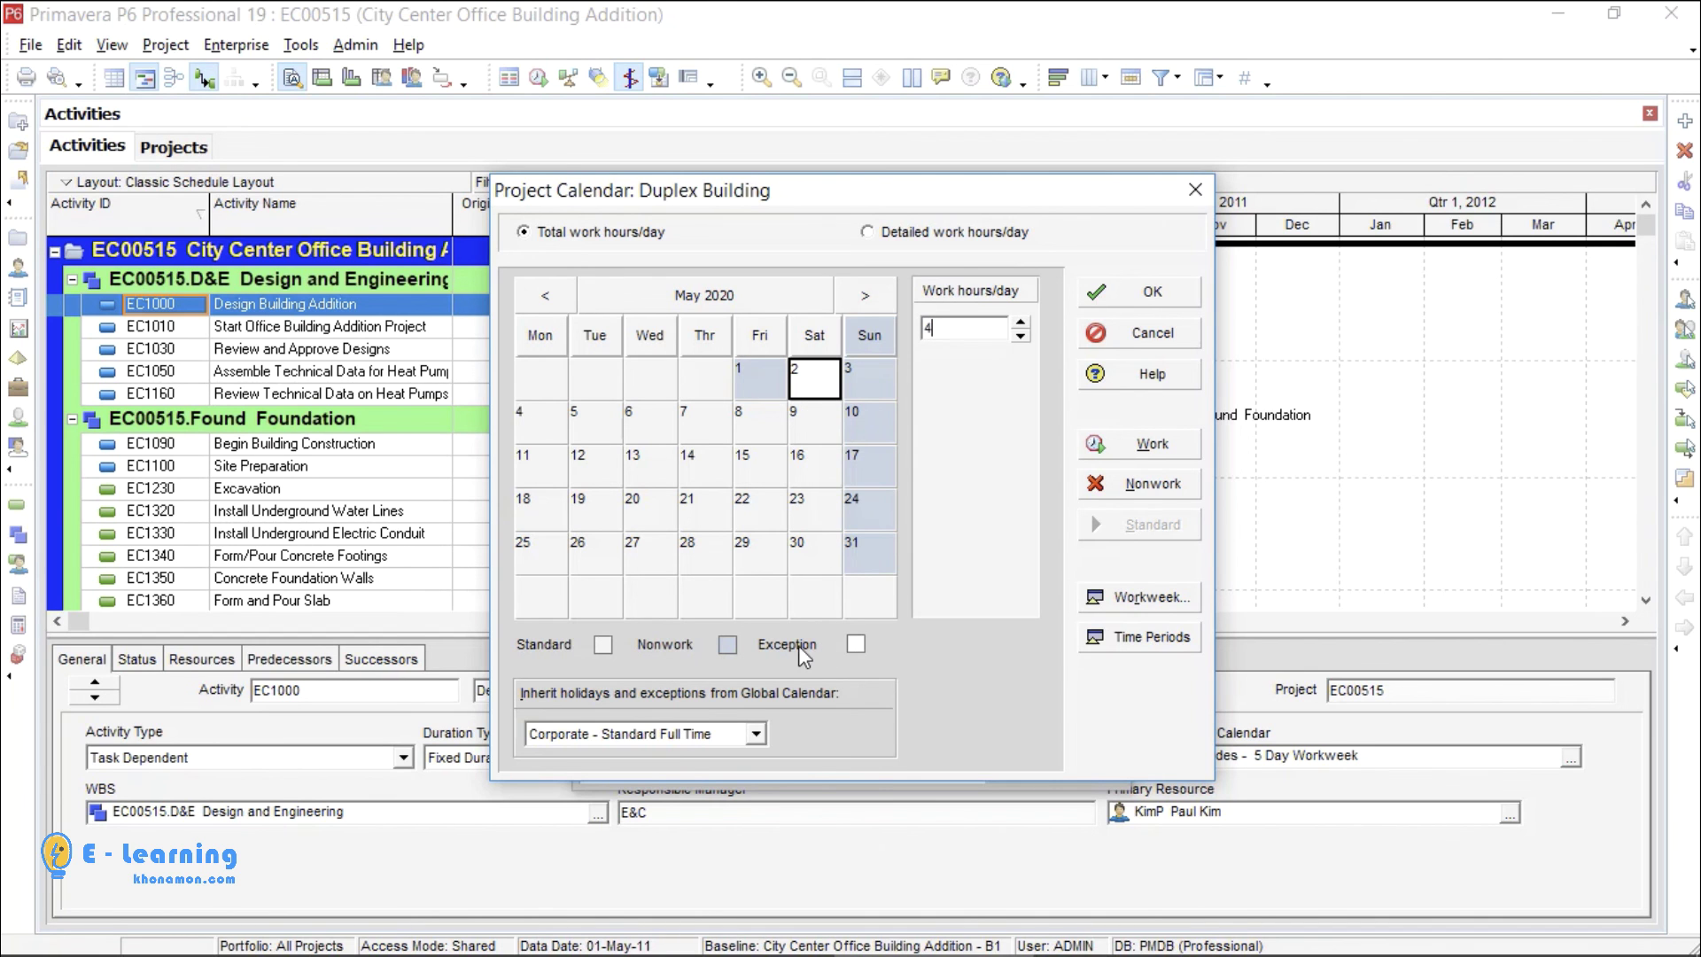
pyautogui.click(1098, 303)
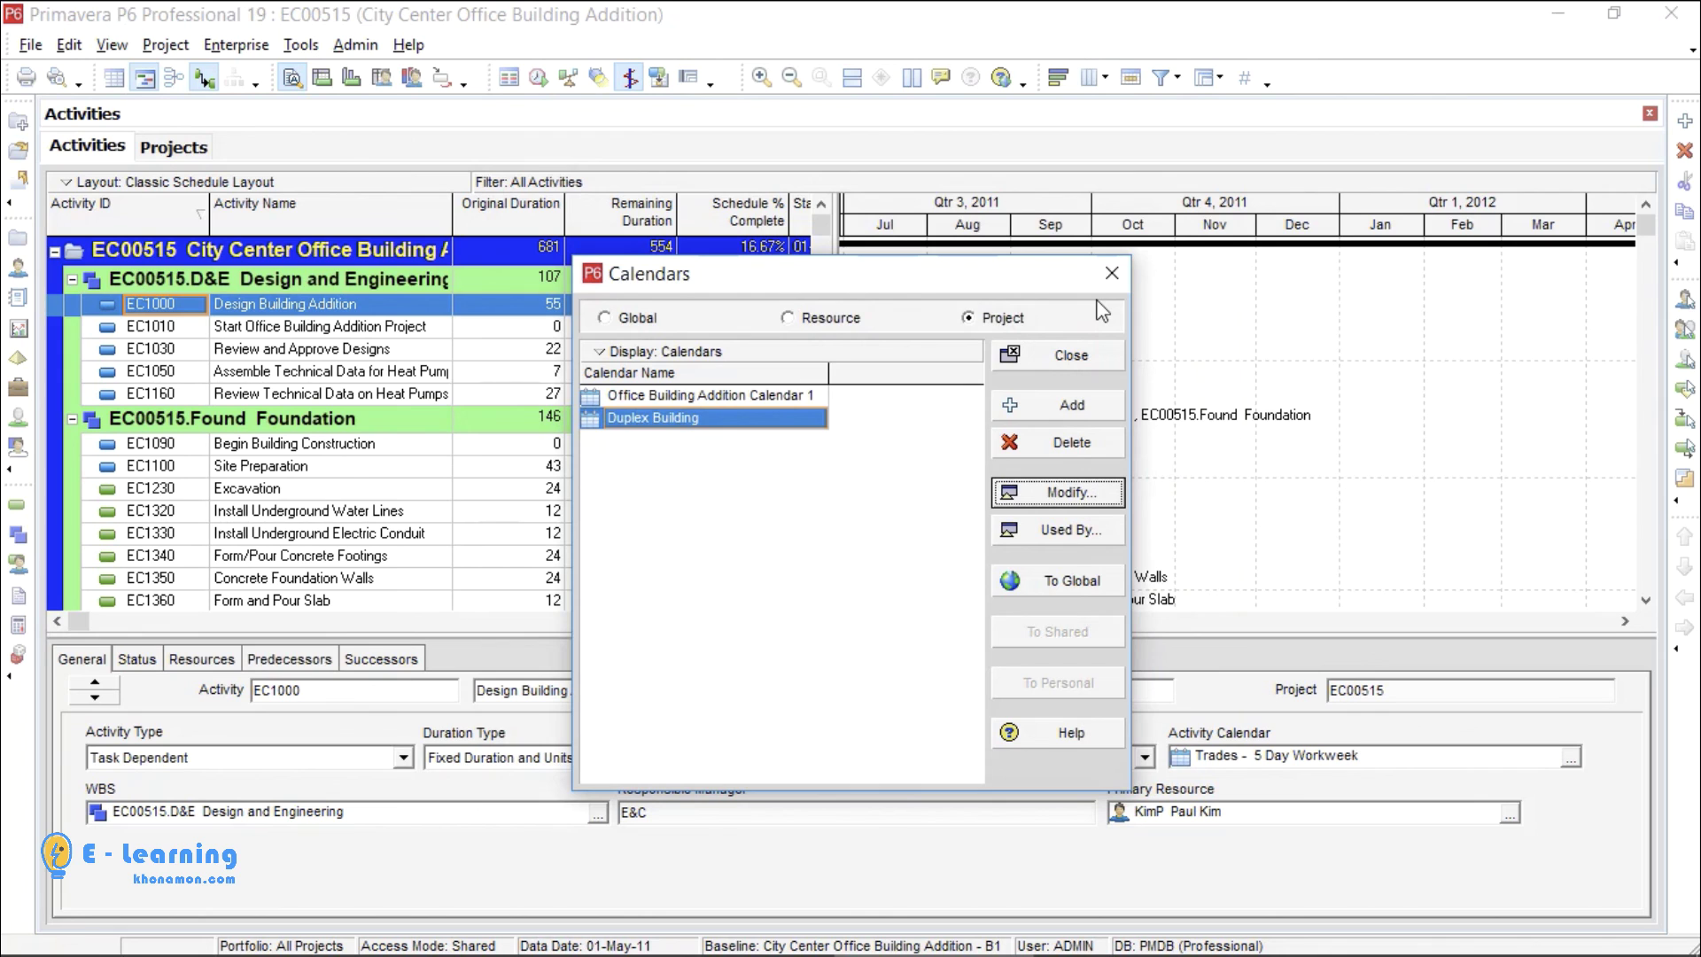
# - Check which projects use the Duplex Building calendar and close the calendars list
pyautogui.click(1097, 532)
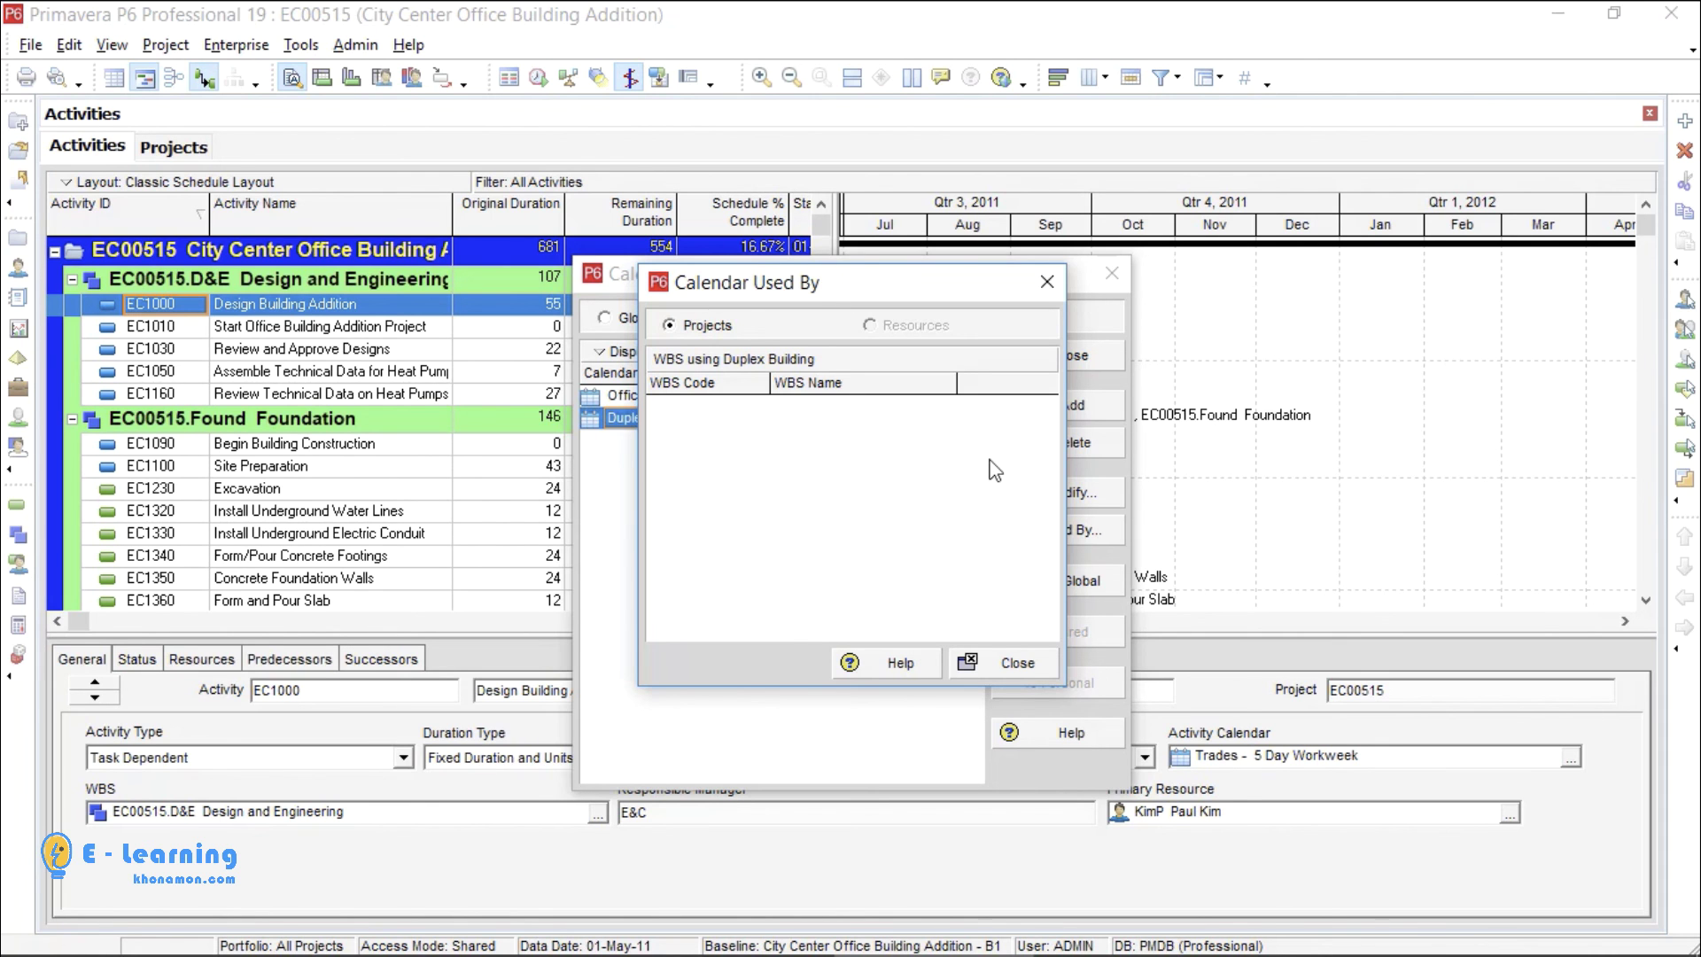
pyautogui.click(999, 662)
pyautogui.click(1099, 273)
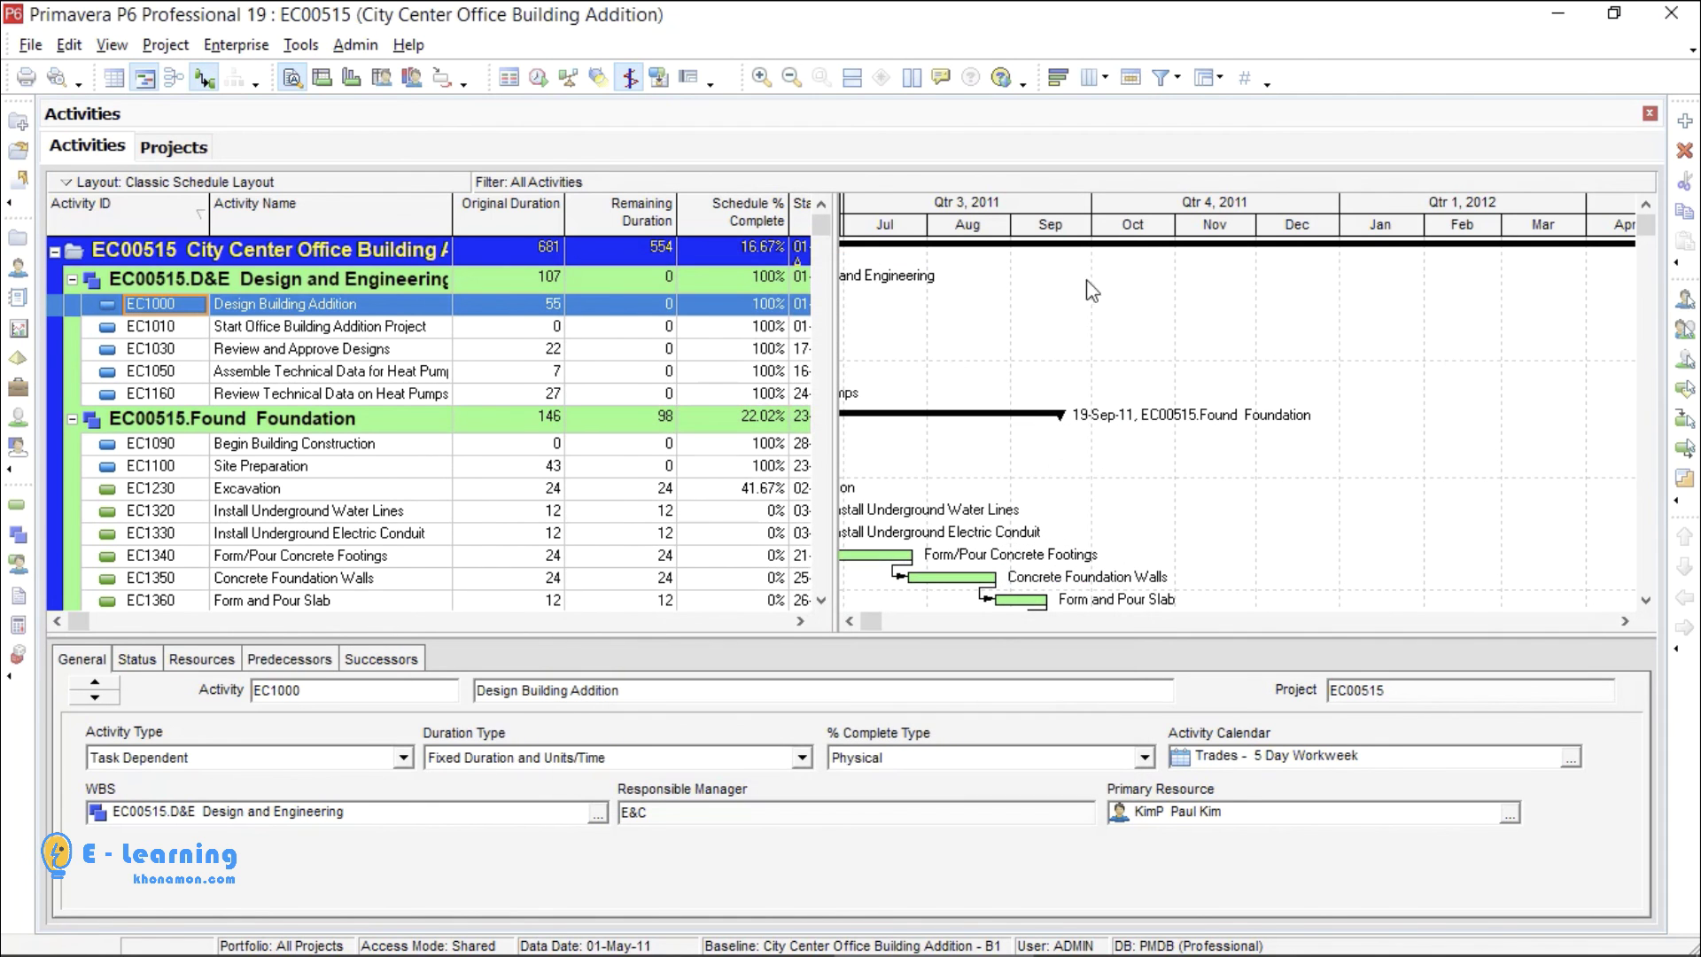
# - Set the default calendar for new activities in project EC00515 to the Duplex Building project calendar and refresh the data
pyautogui.click(18, 237)
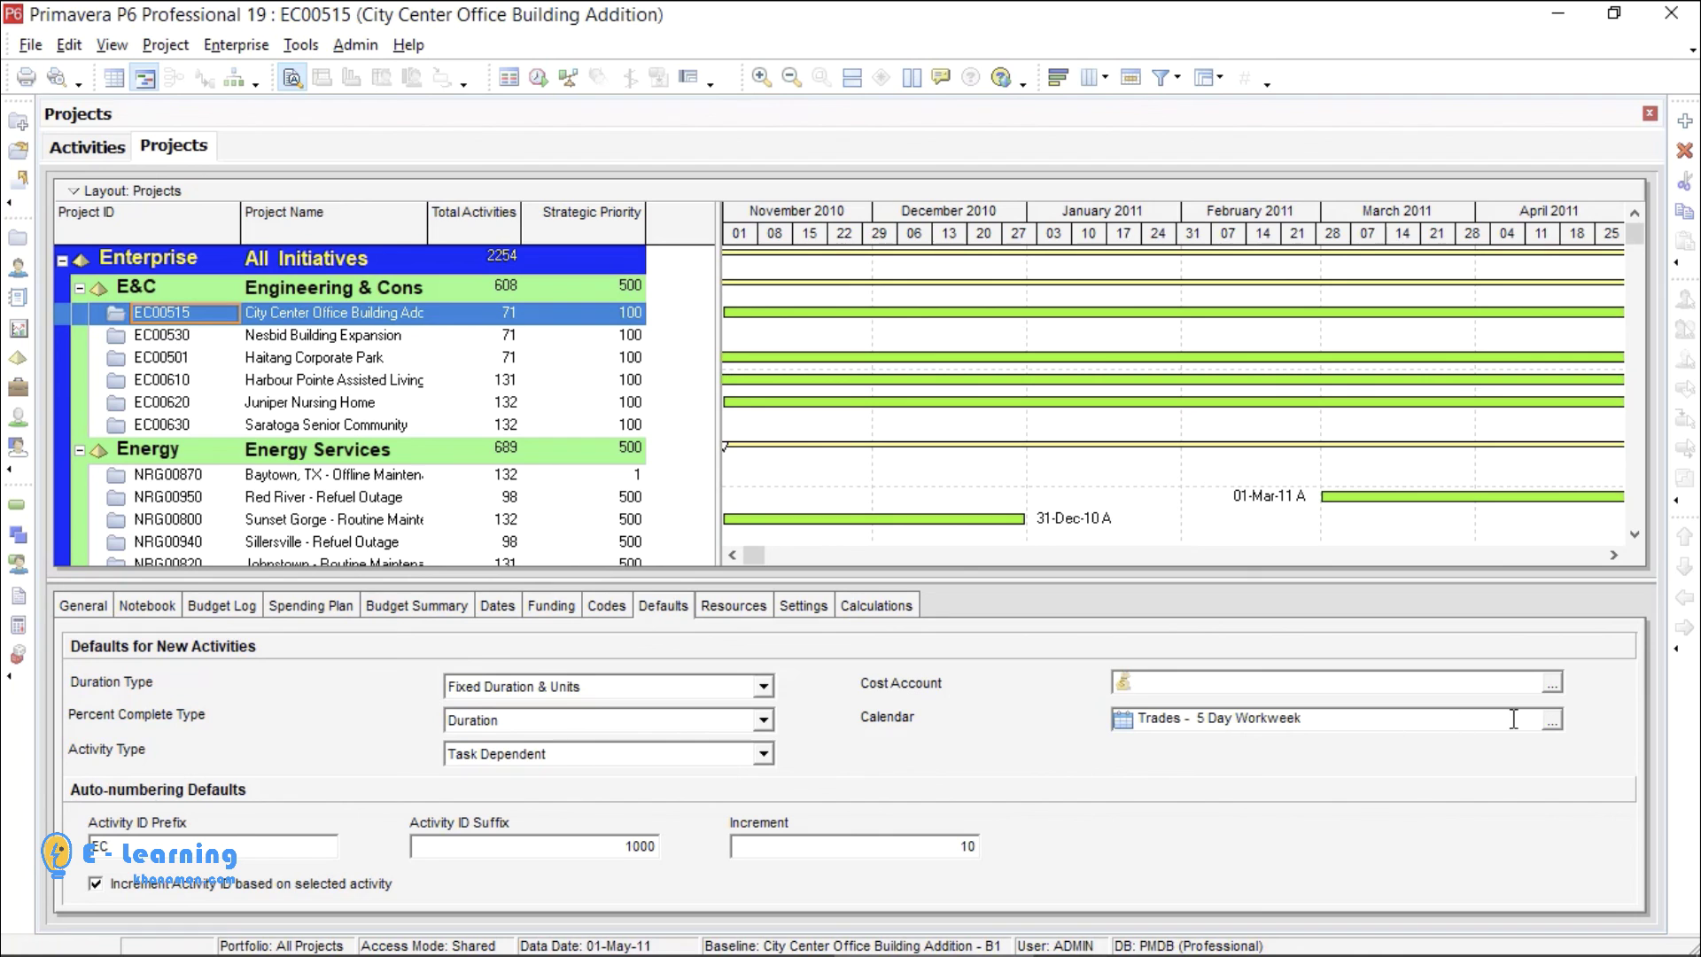
pyautogui.click(1558, 732)
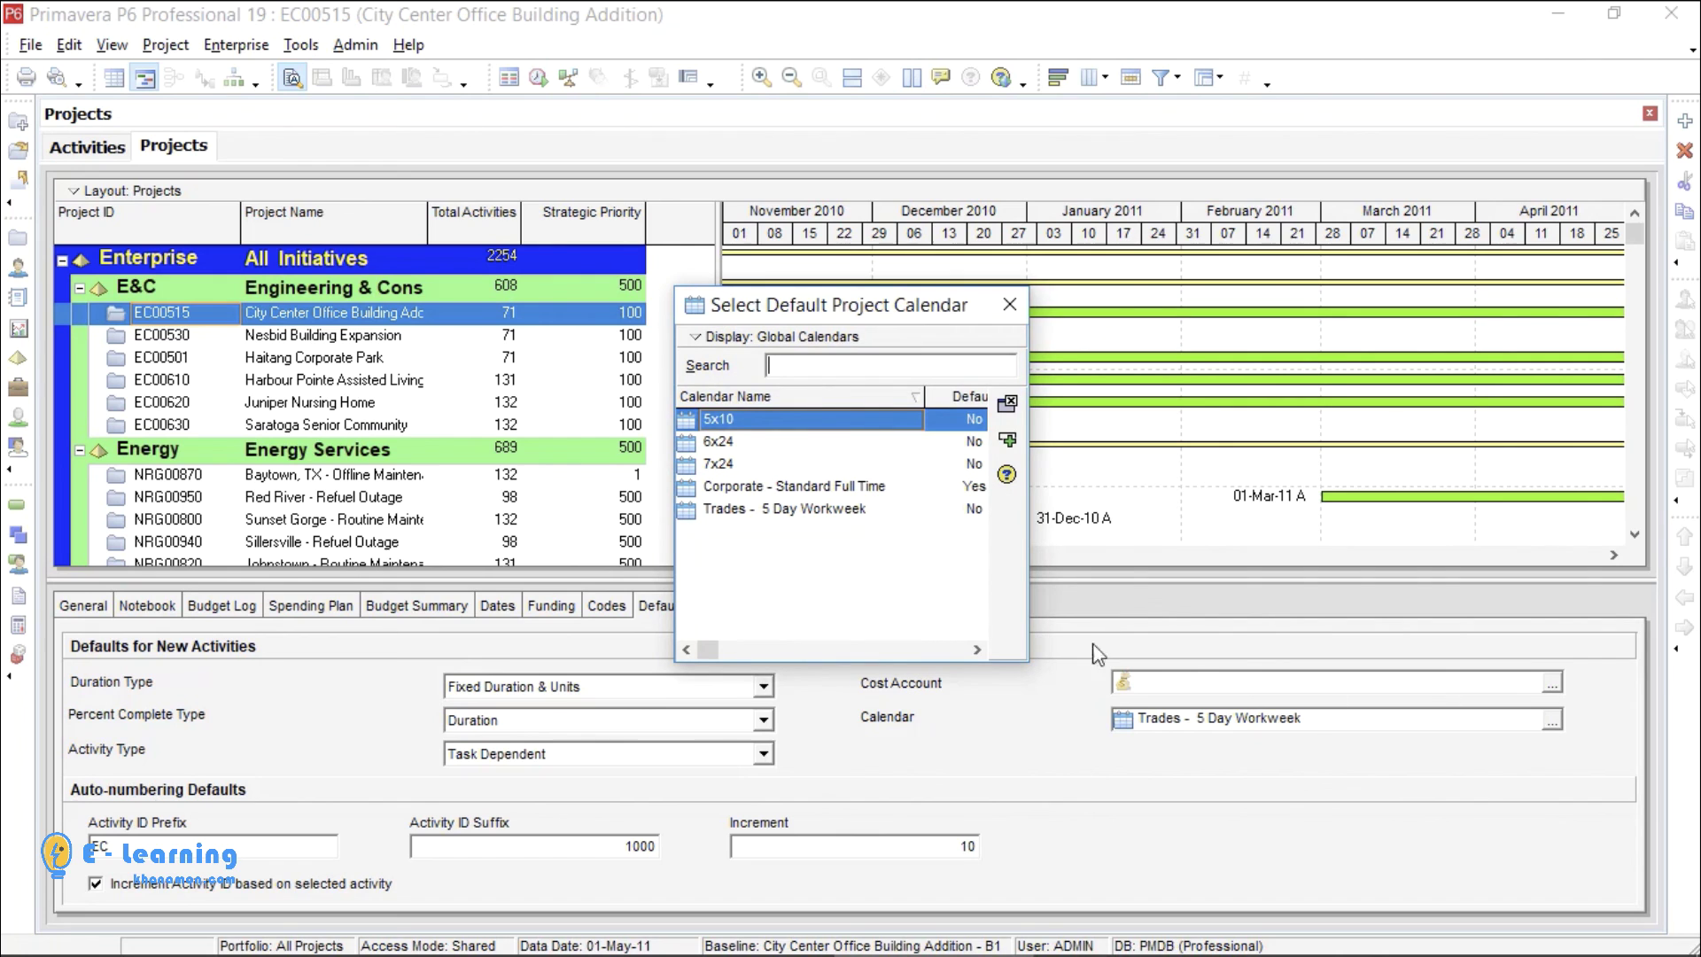
pyautogui.click(708, 341)
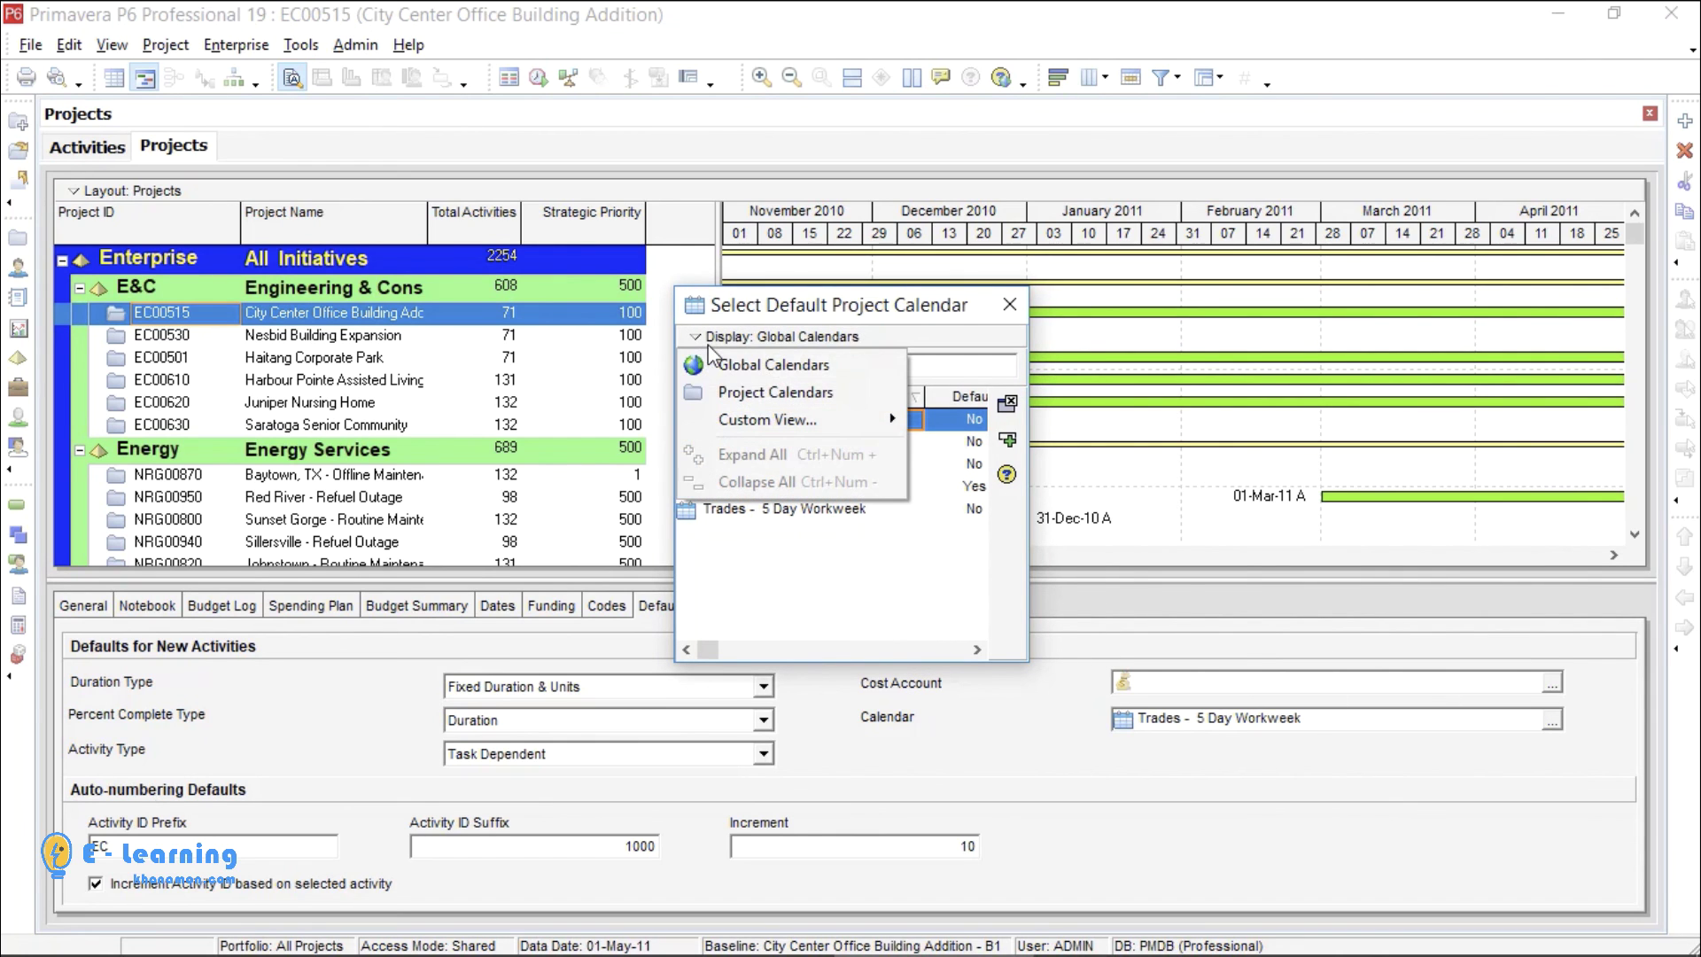
pyautogui.click(725, 394)
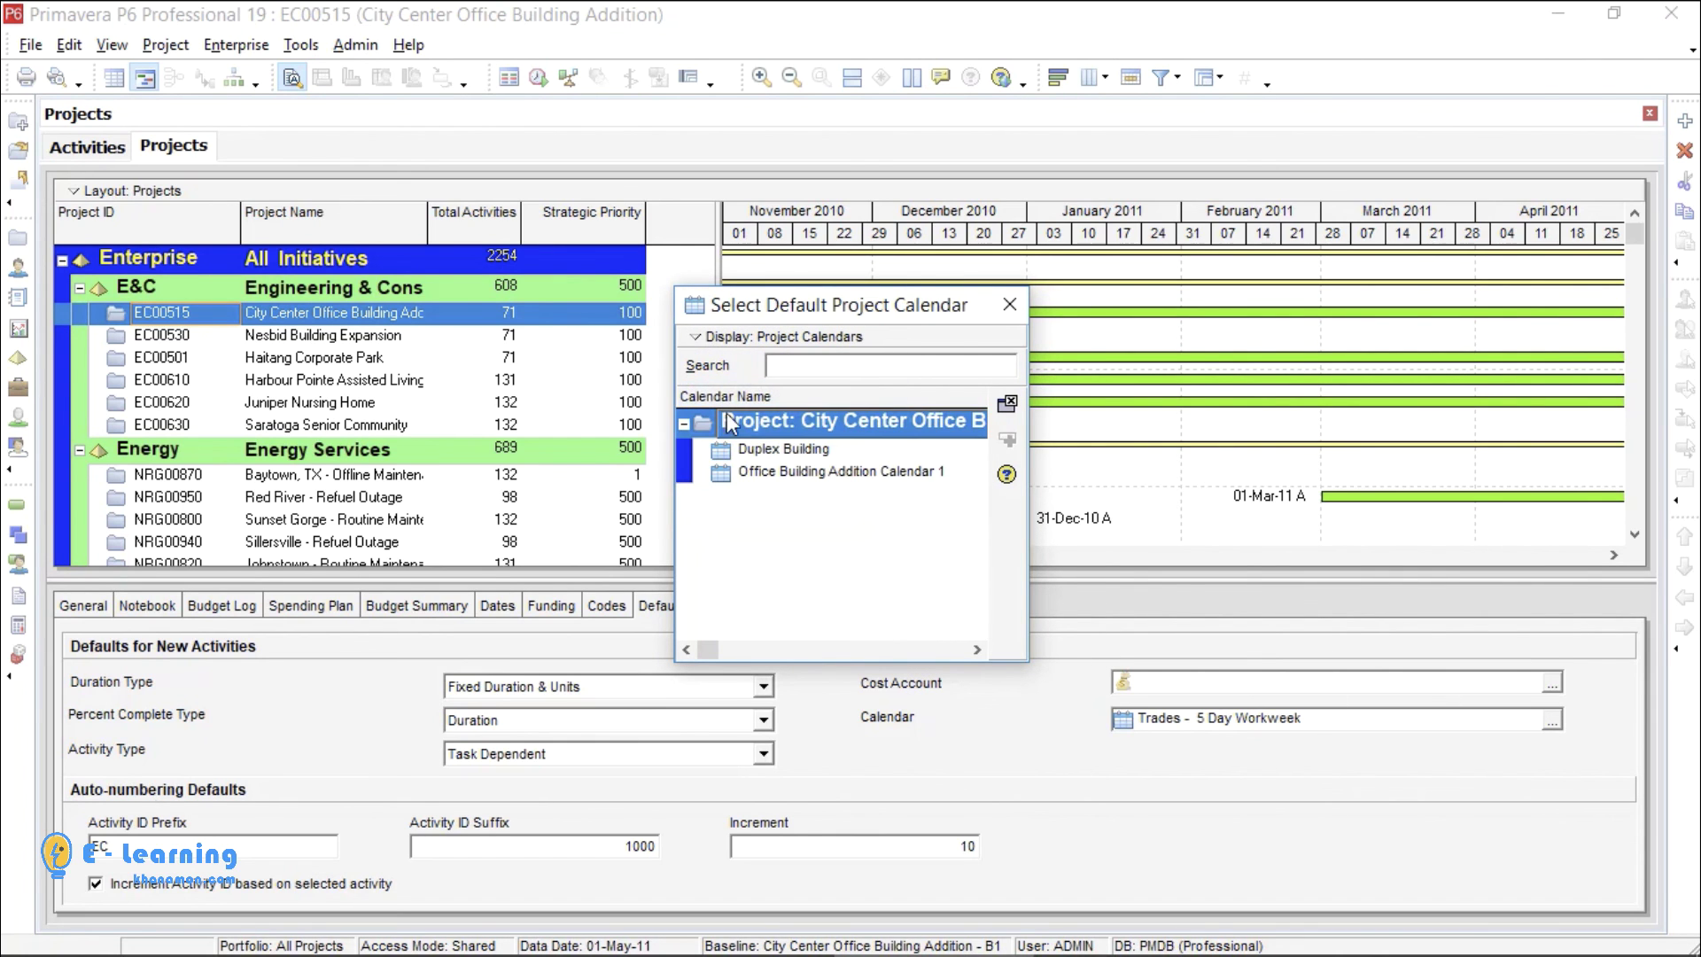
pyautogui.doubleClick(758, 451)
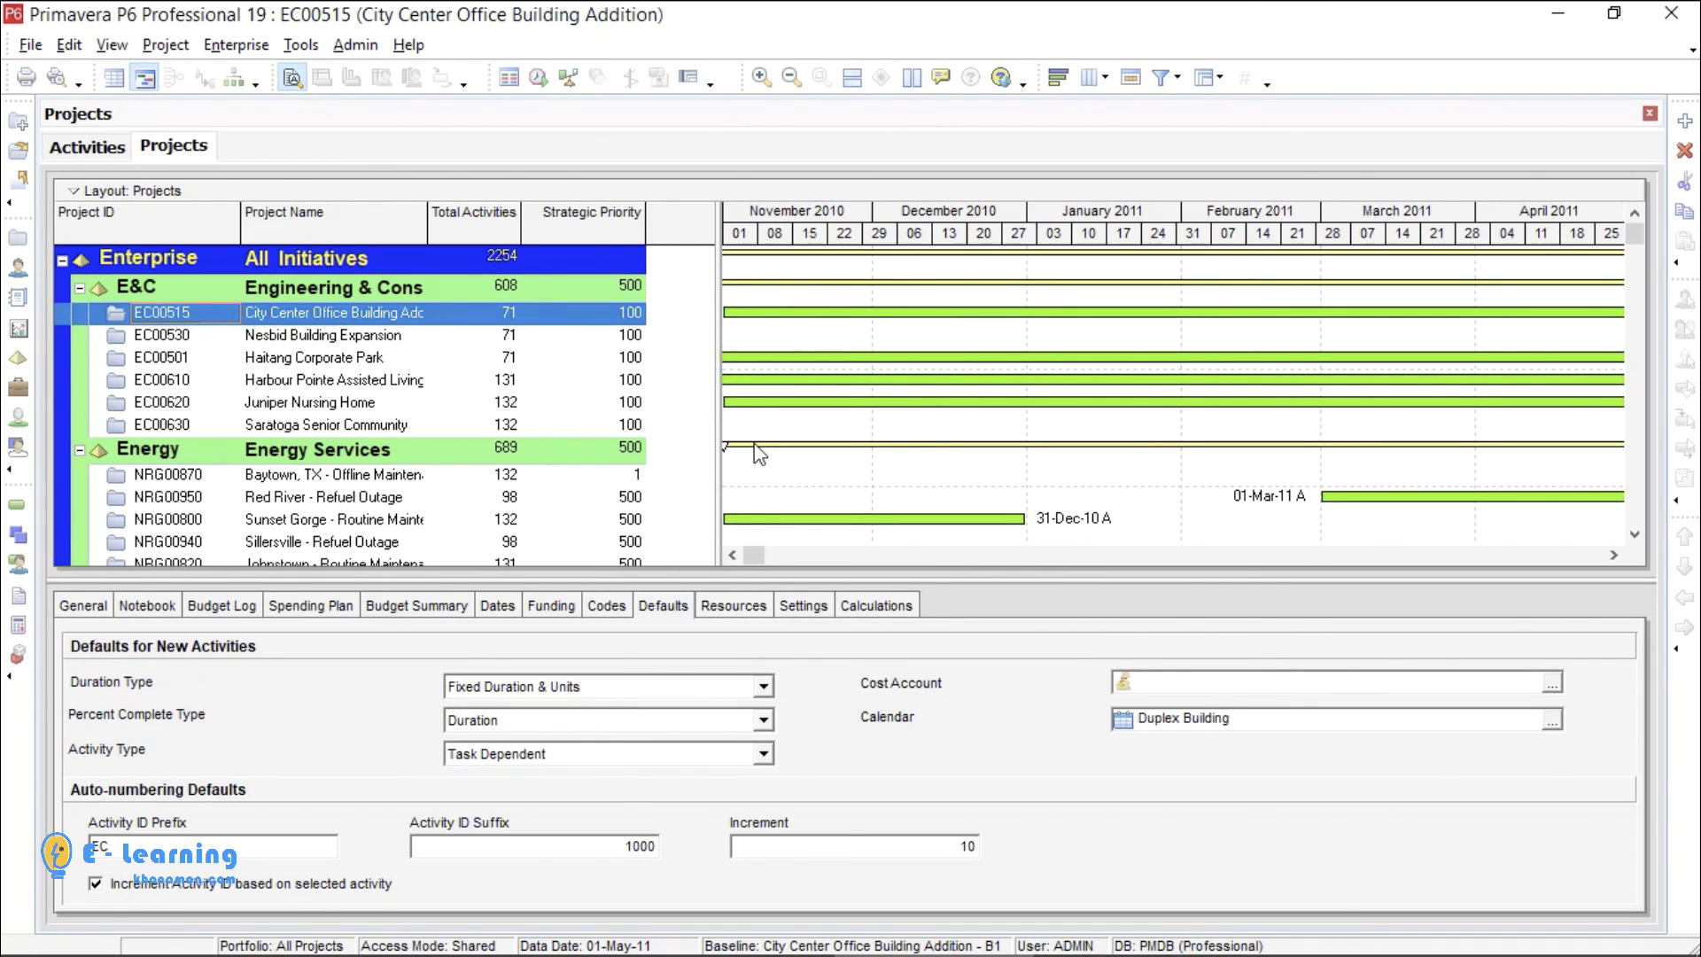
pyautogui.press('F5')
# - Assign the Duplex Building project calendar to activity EC1000, Design Building Addition
pyautogui.click(88, 147)
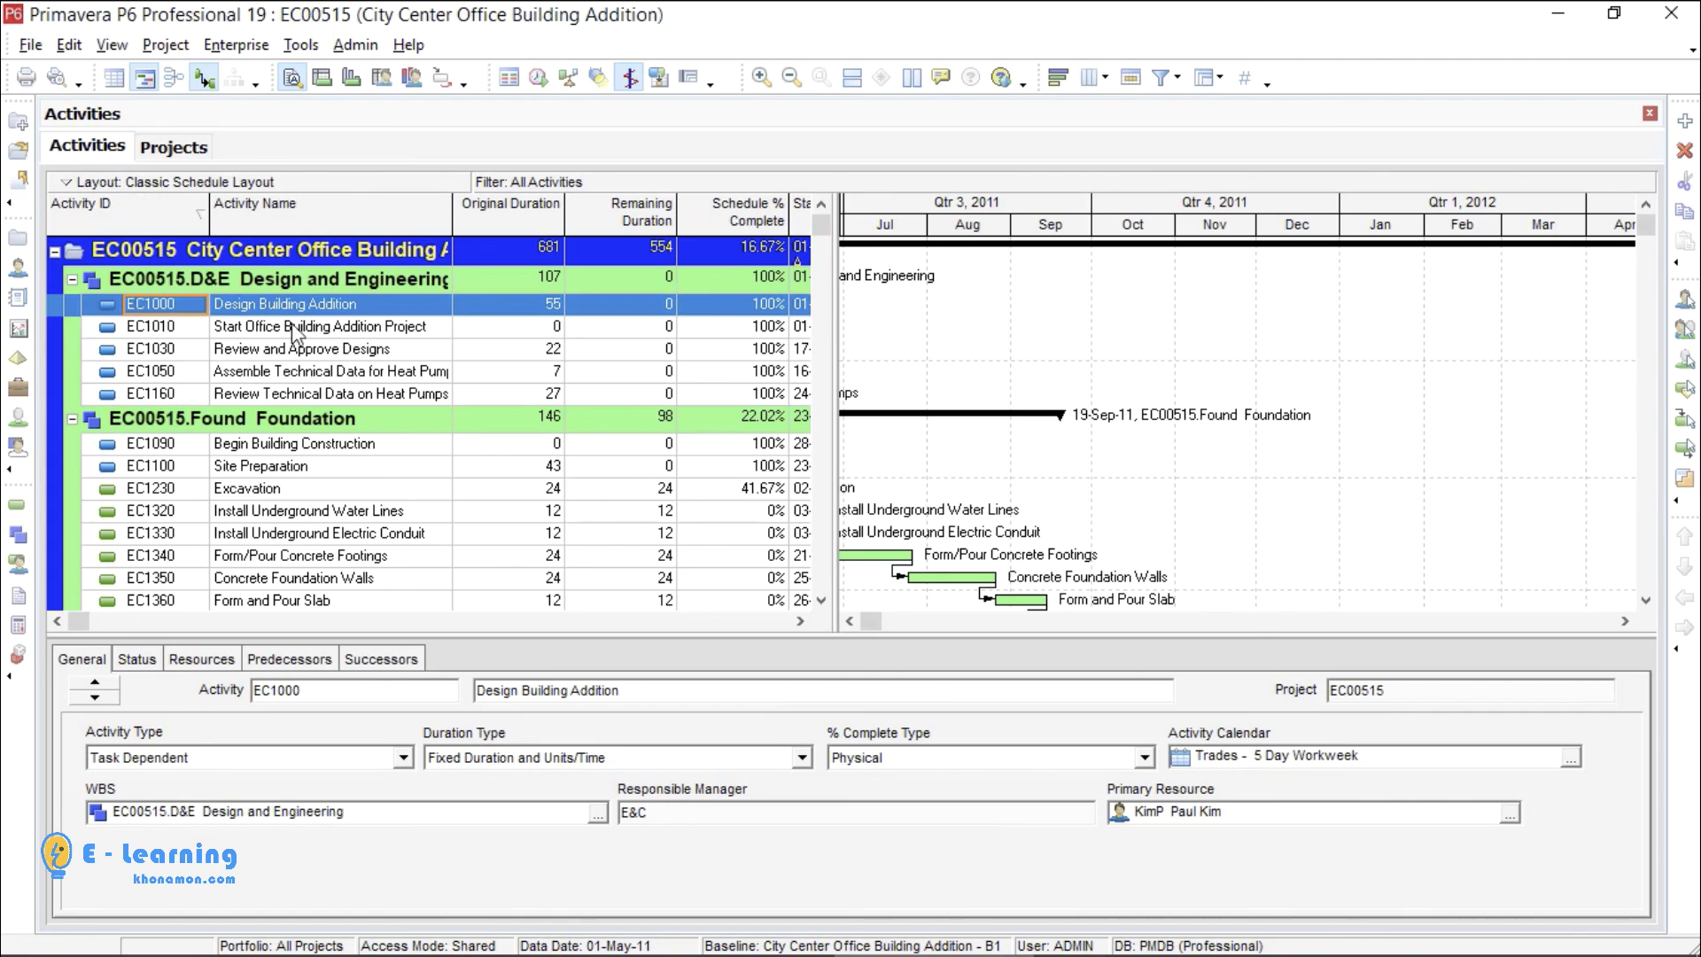
pyautogui.click(364, 307)
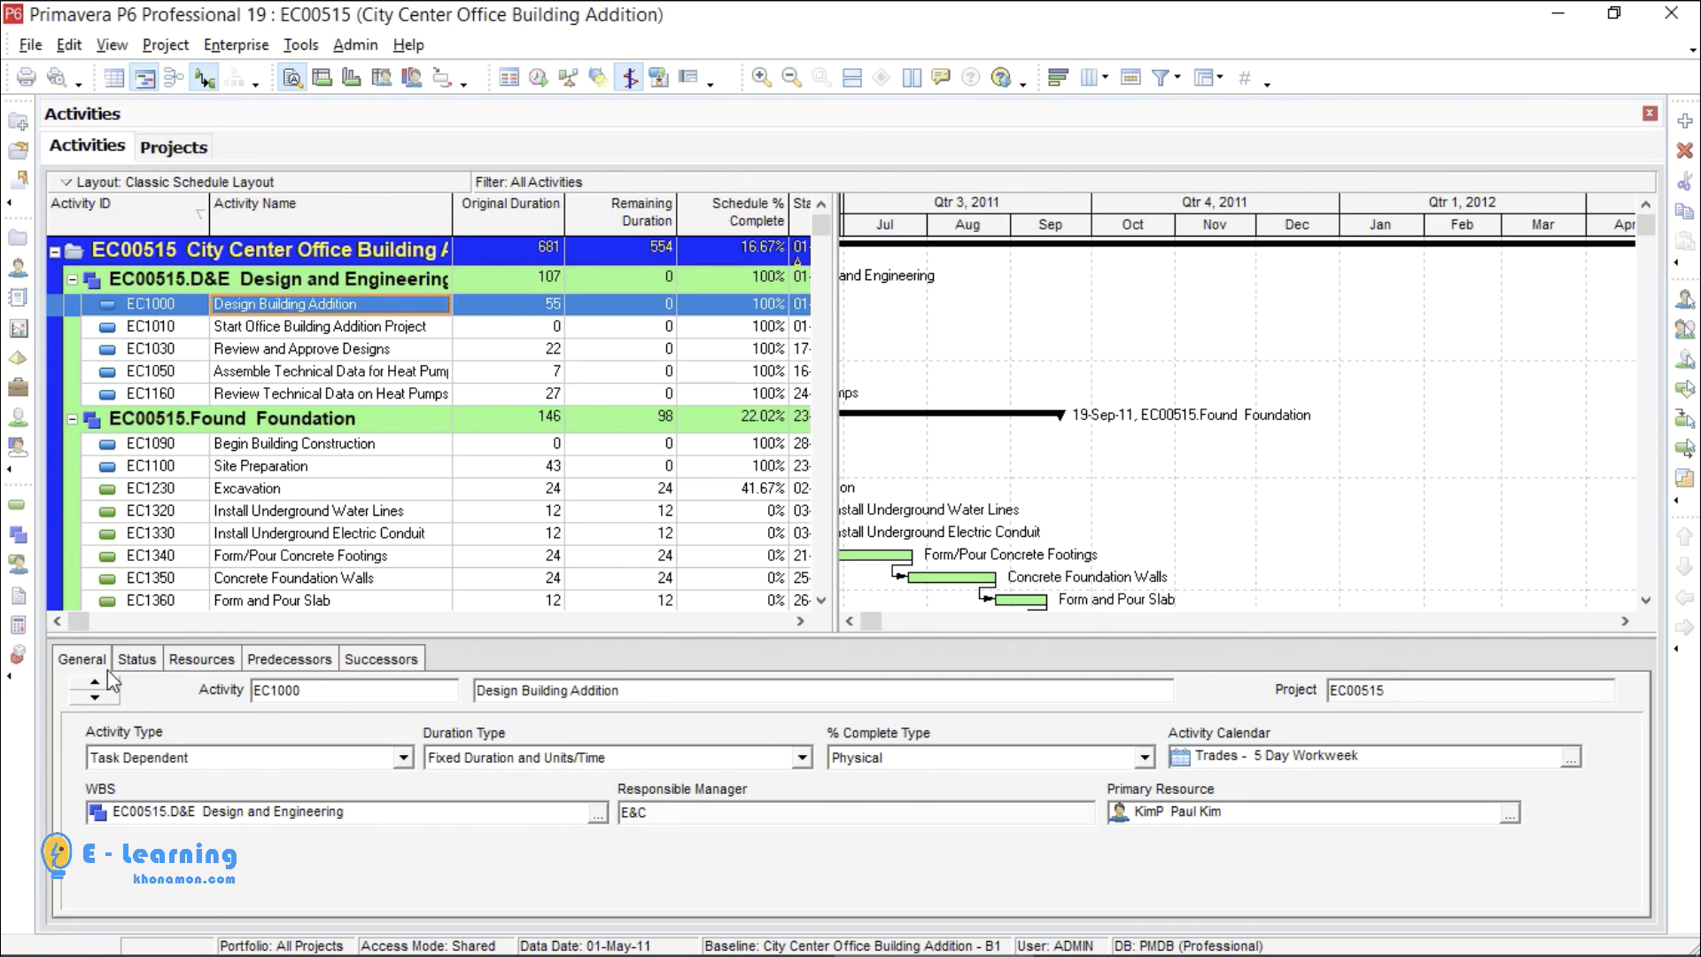
pyautogui.click(1570, 759)
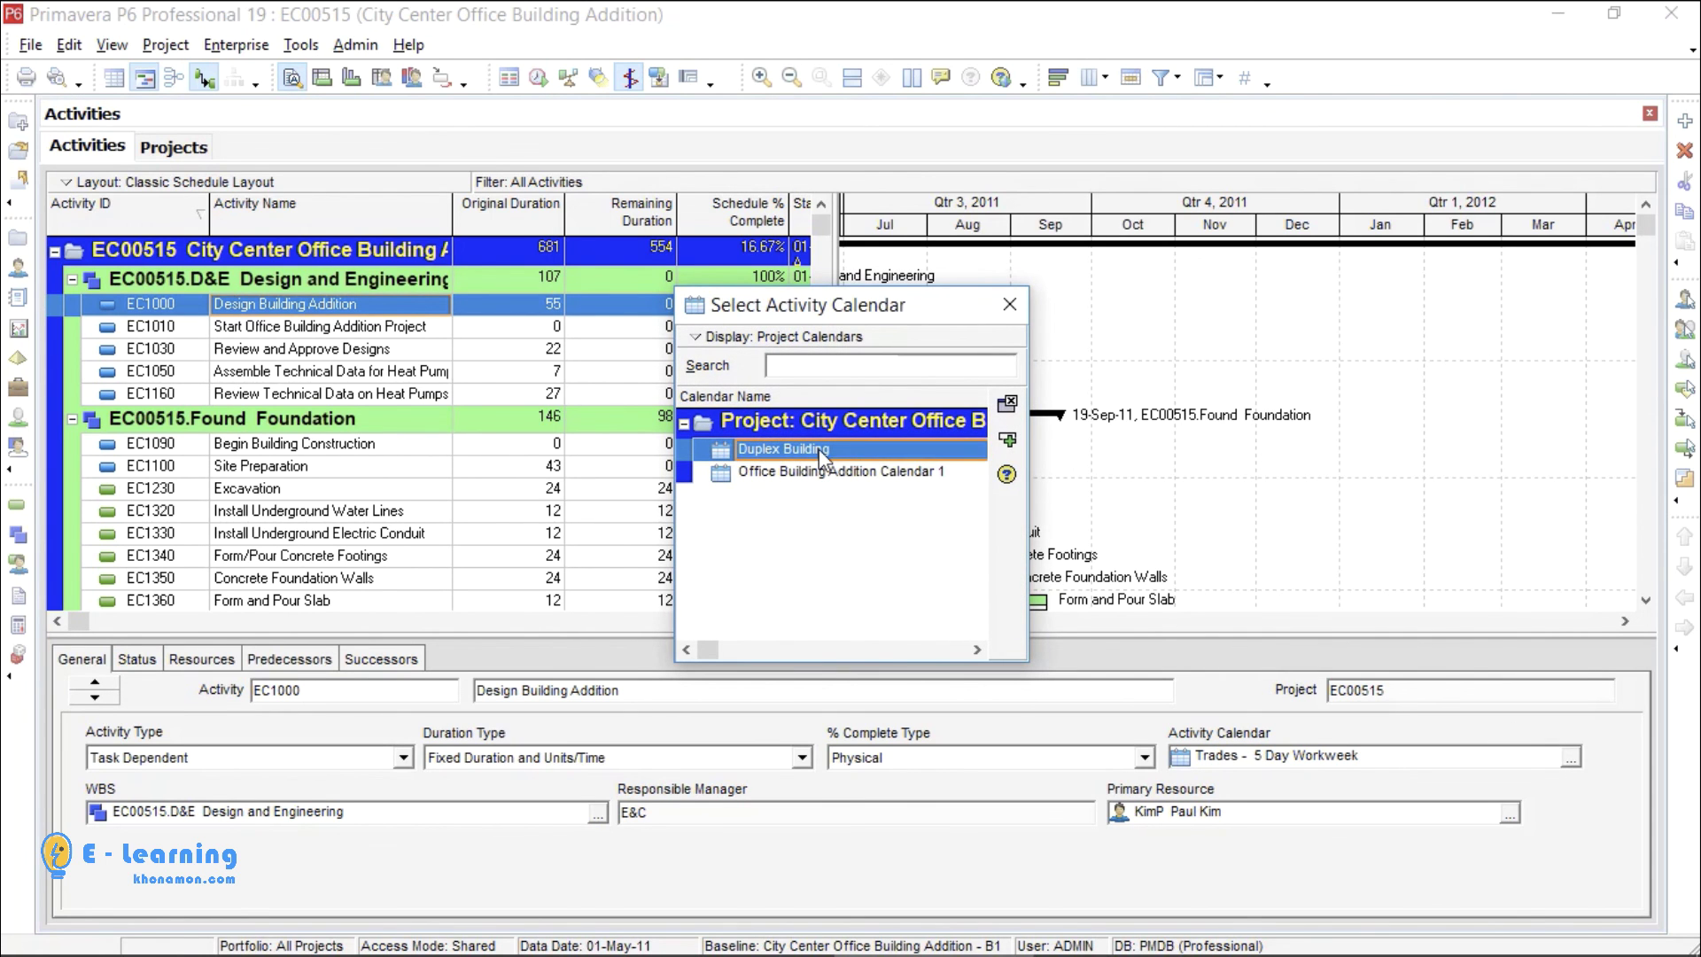
pyautogui.doubleClick(856, 443)
# - Check where the Duplex Building project calendar is used
pyautogui.click(235, 44)
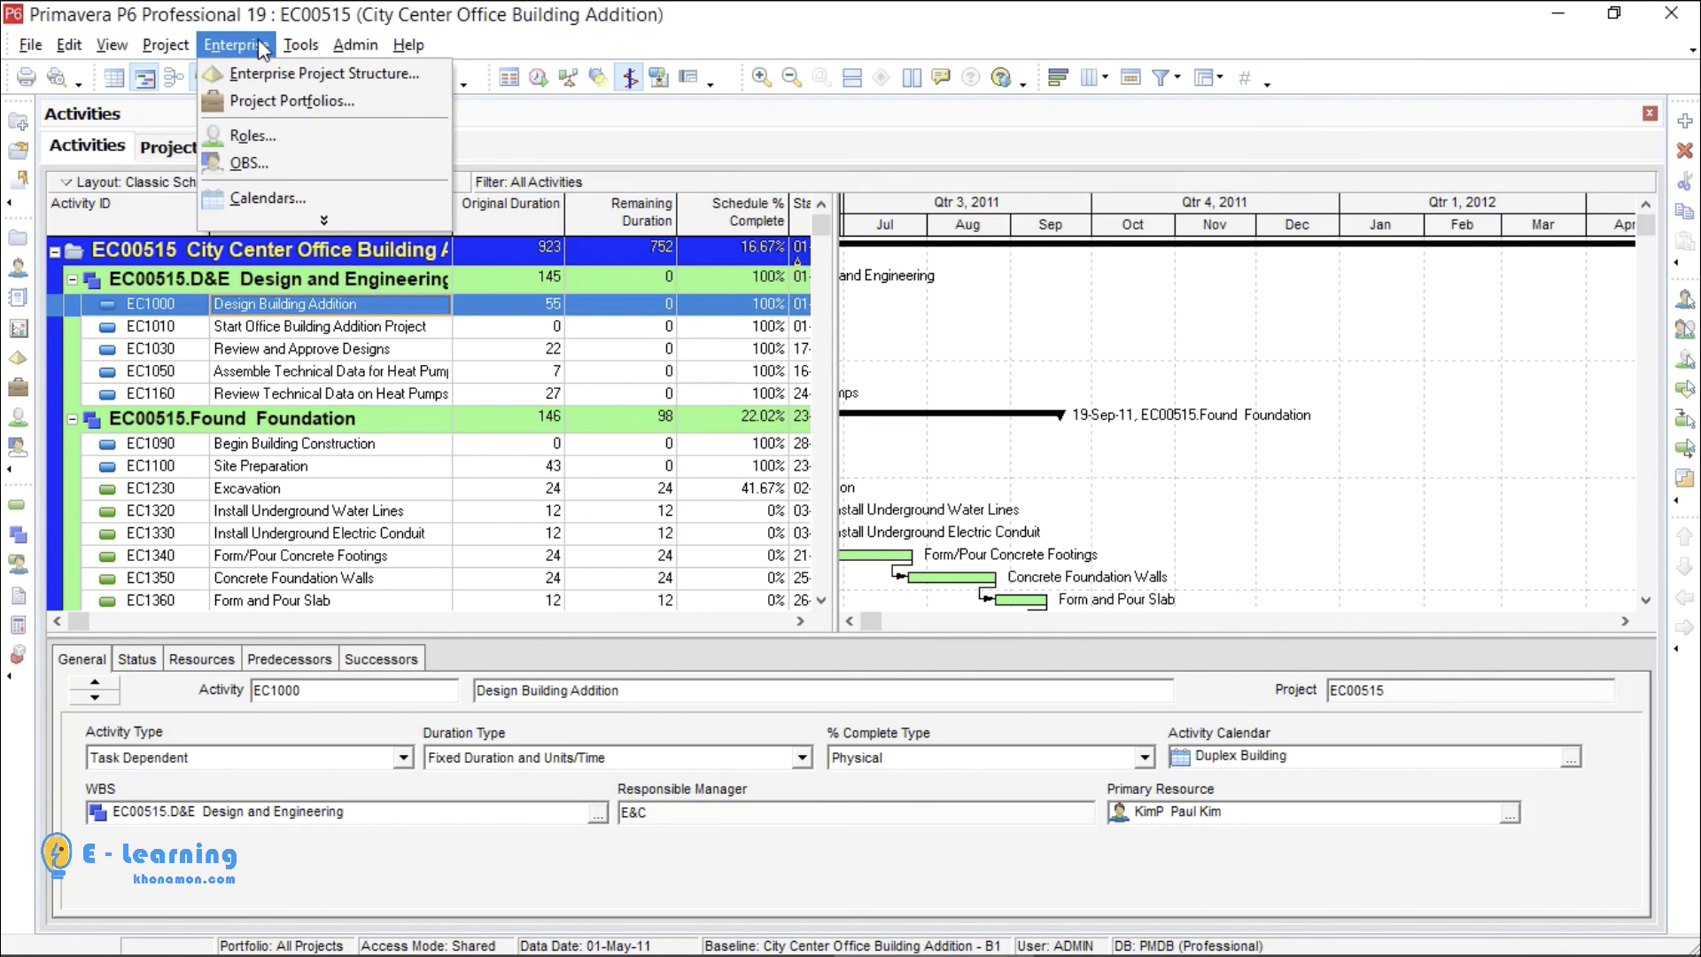
pyautogui.click(273, 196)
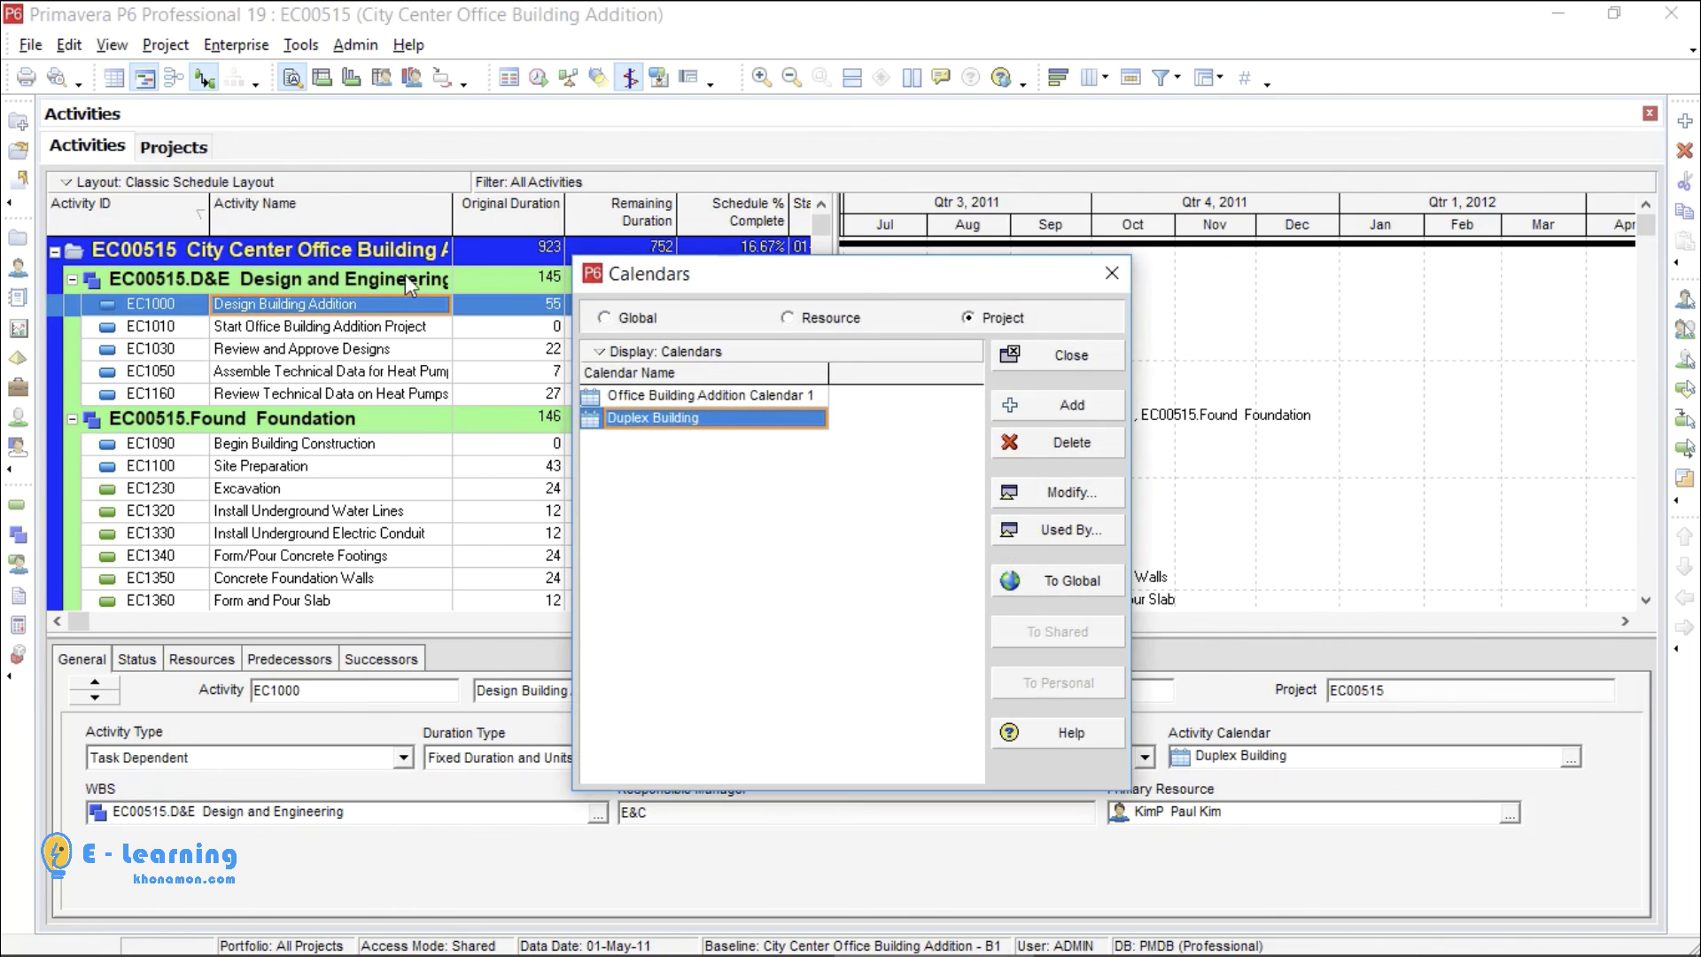
pyautogui.click(1027, 529)
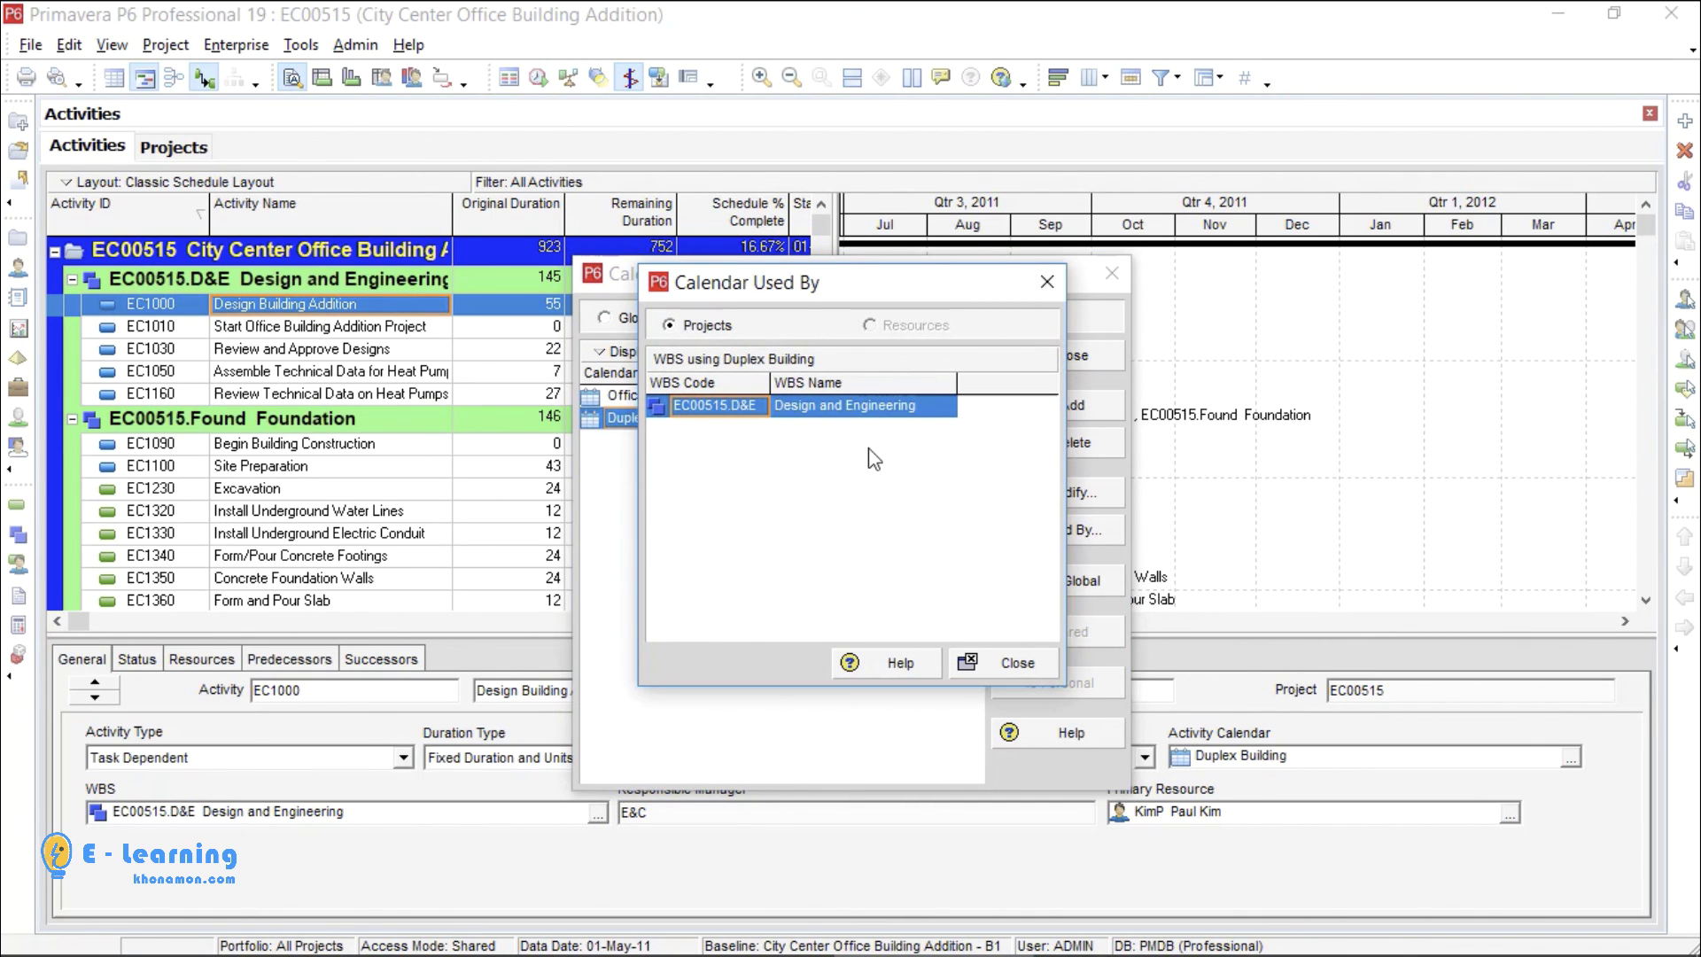